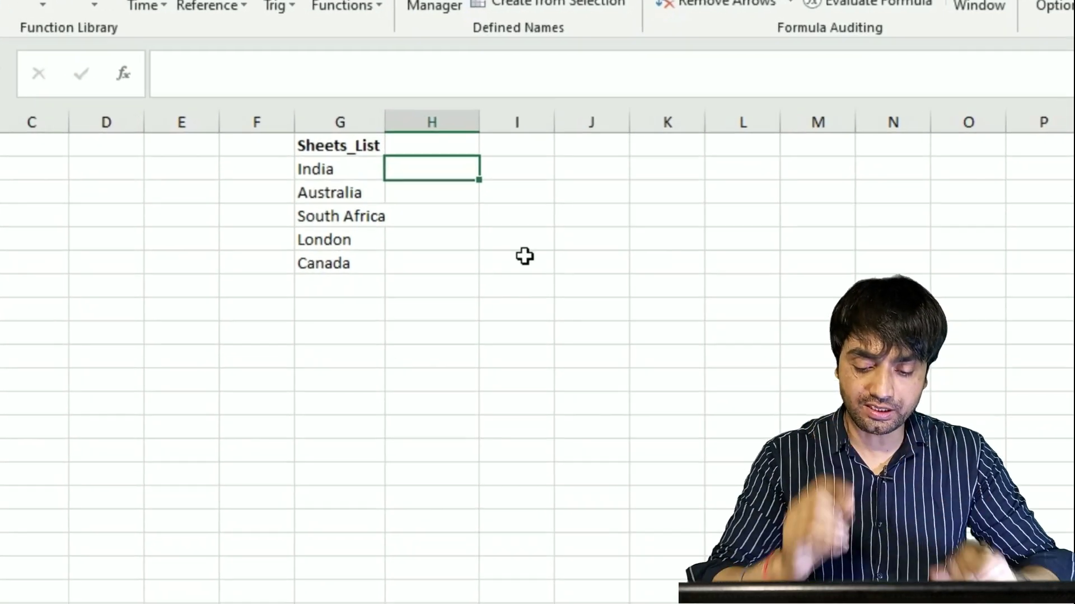
Start a HYPERLINK formula in H2 beside India, with CONCATENATE("#",G2,"!B3") as the link location
type("=hyper")
key("Tab")
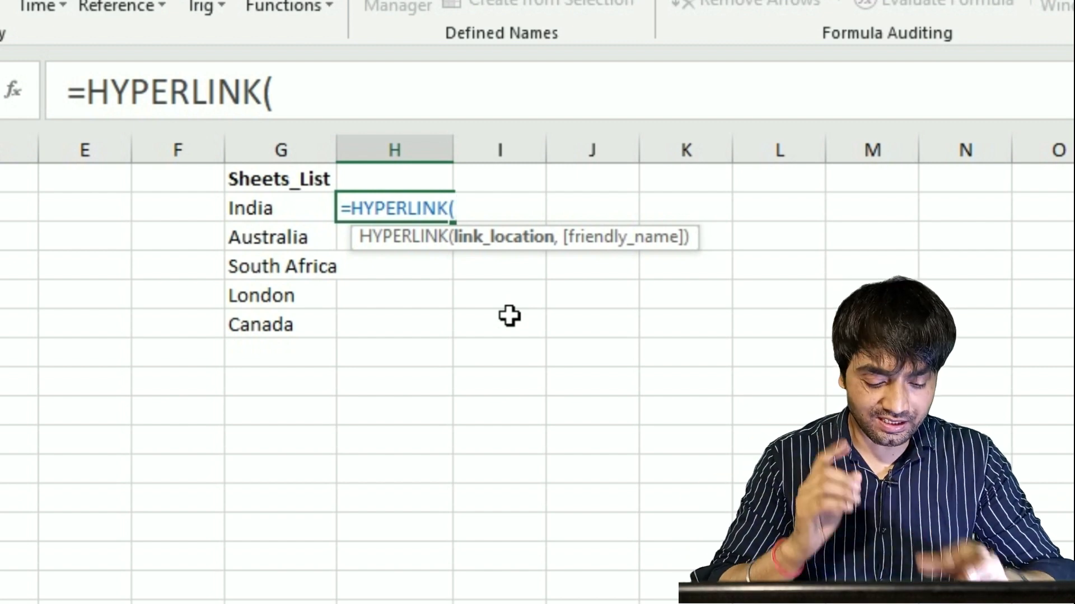
type("concate")
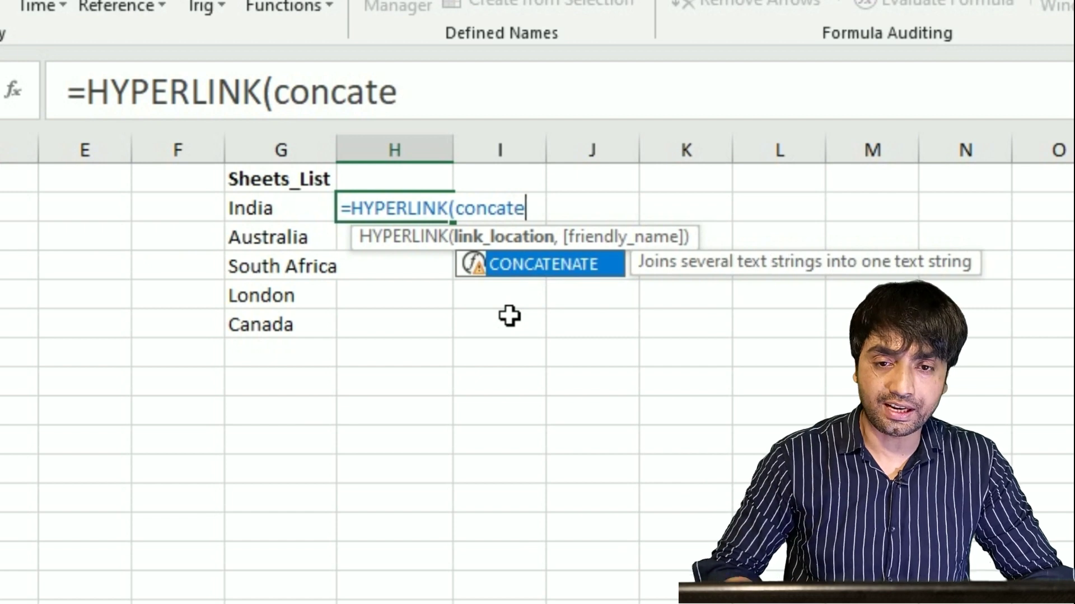
key("Tab")
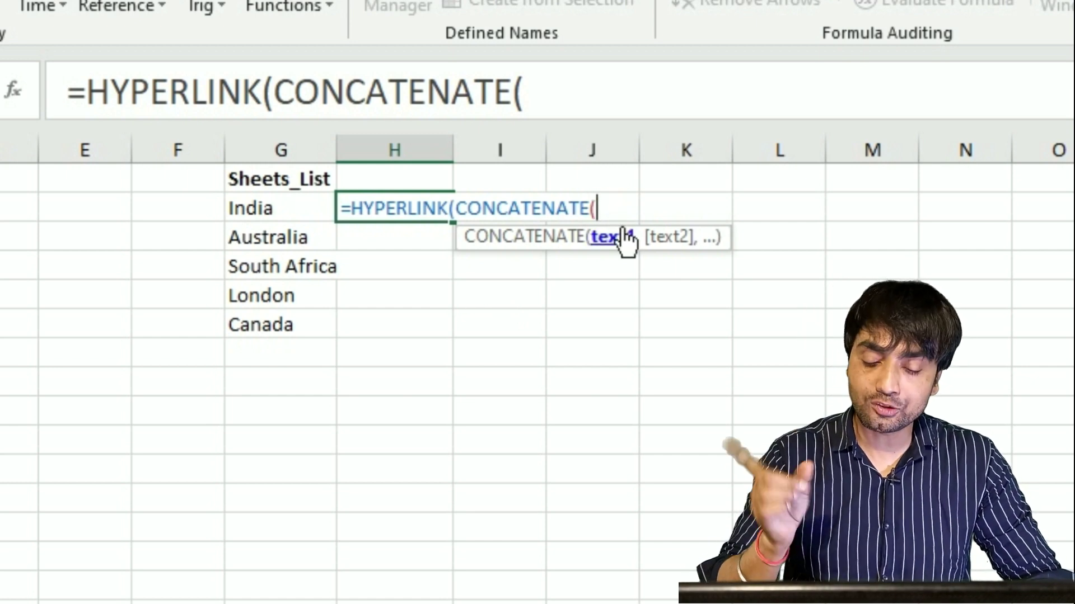
type("\"")
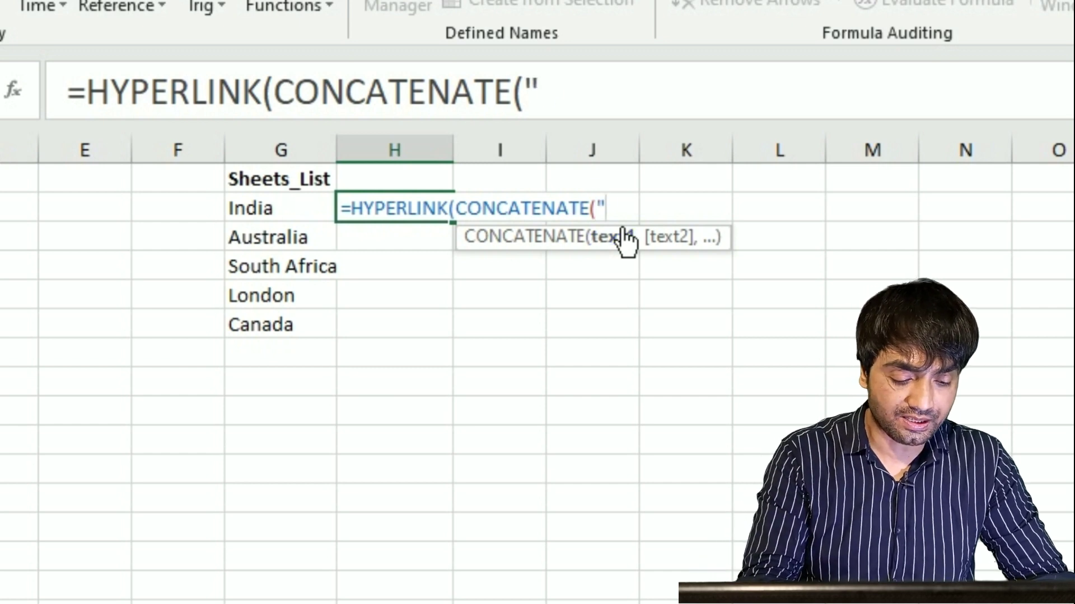
type("#\"")
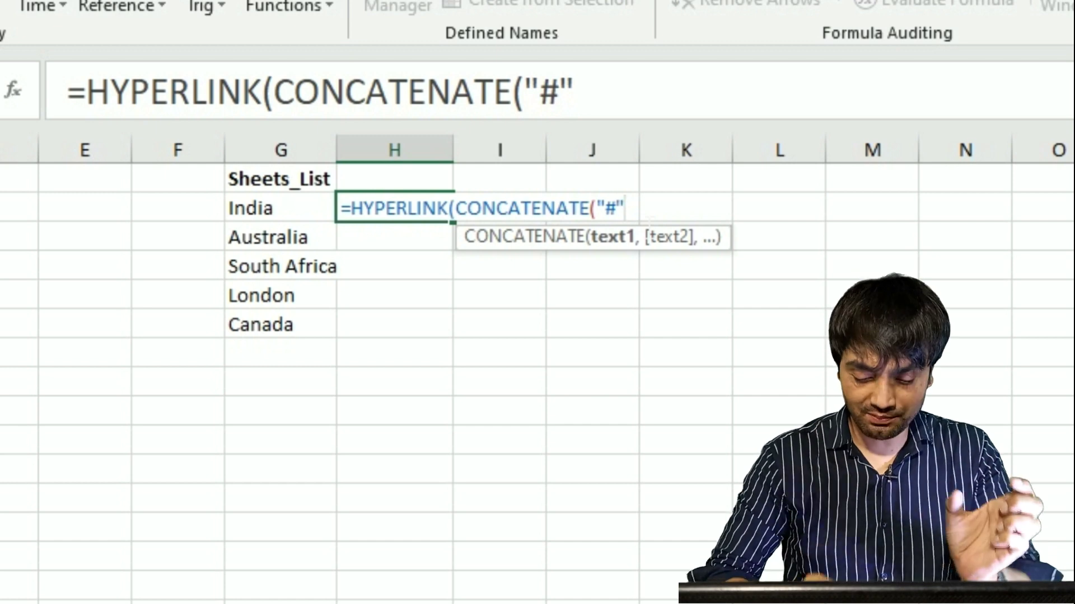
type(",")
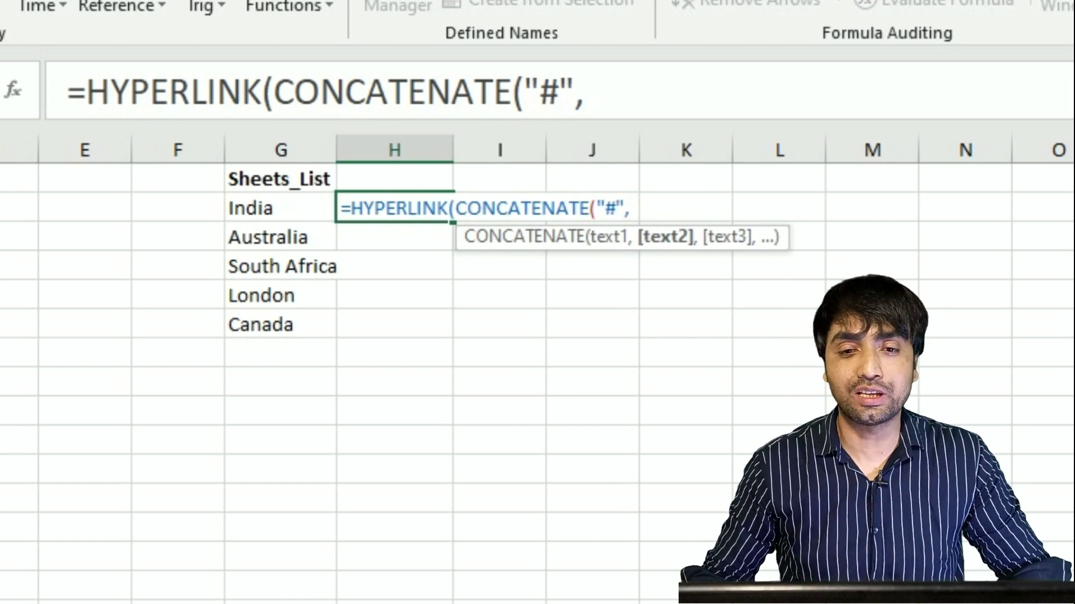
left_click(279, 220)
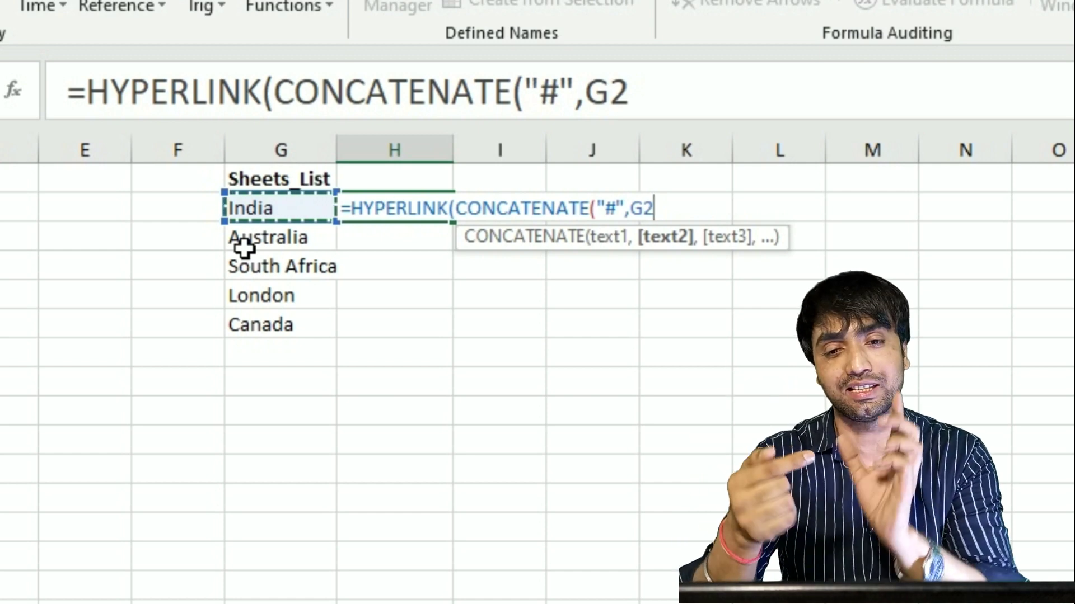
type(",")
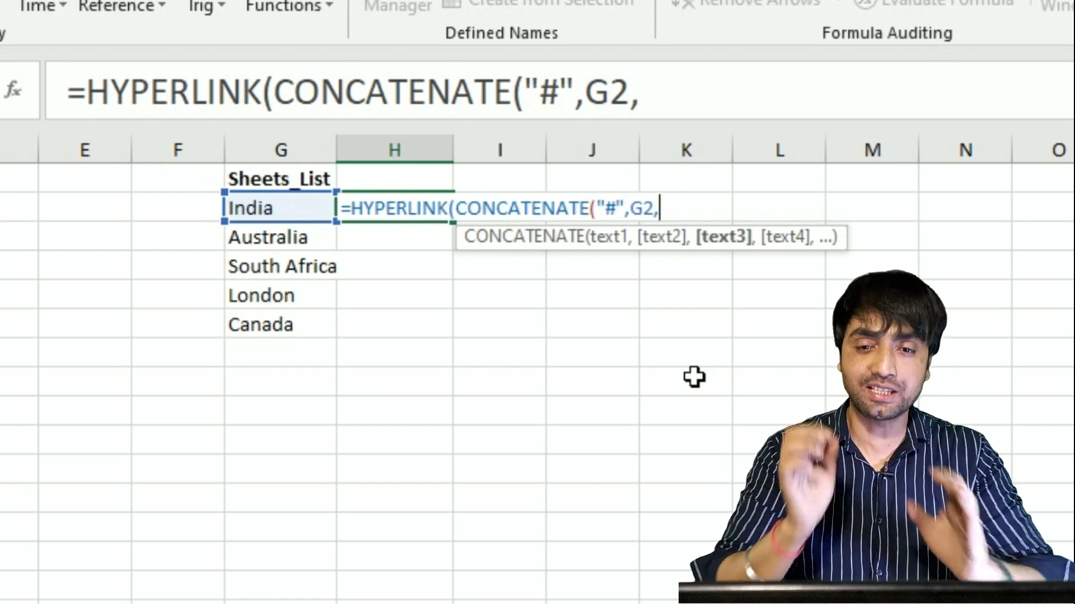
type("\"!")
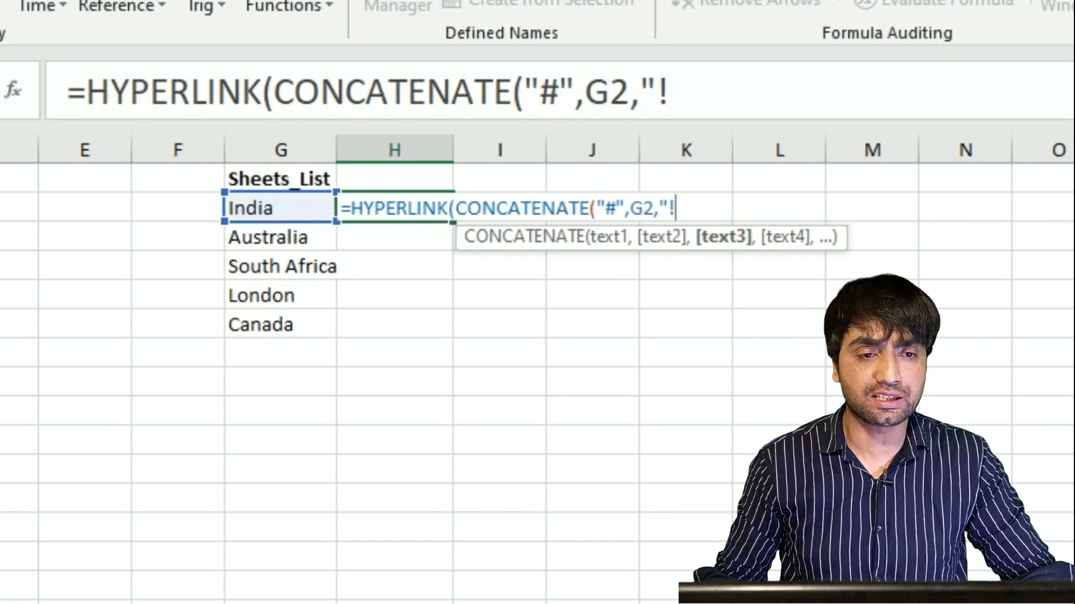
type("B3")
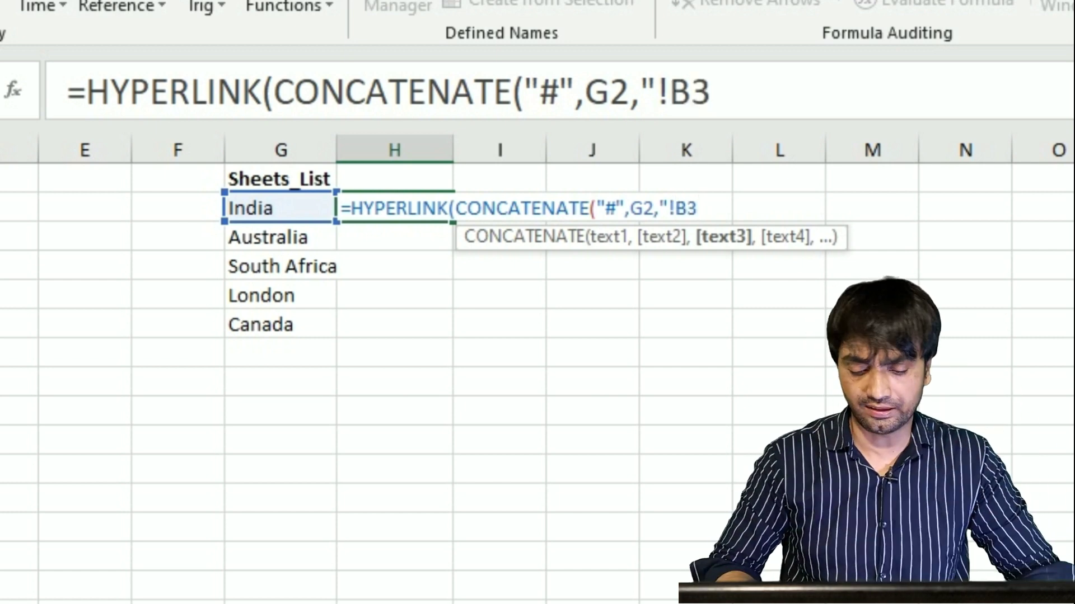
type("\"")
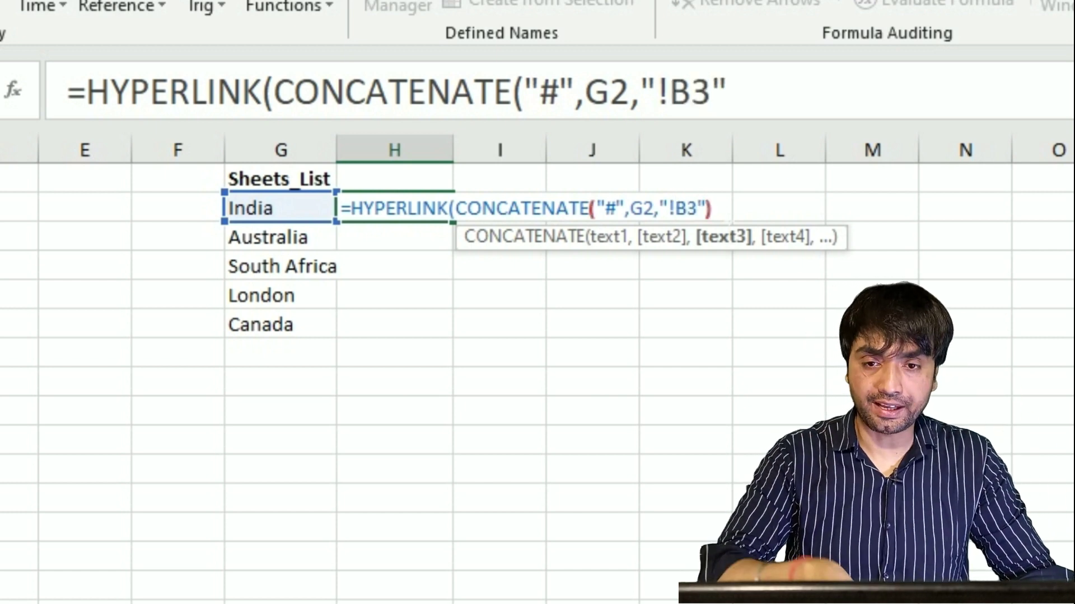
type("),")
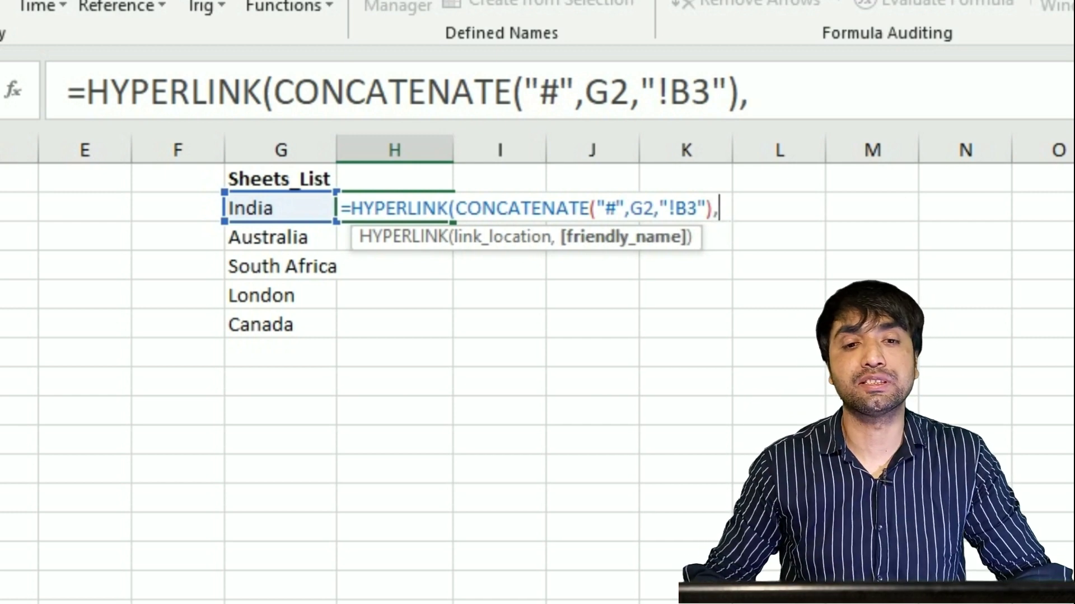
Complete the HYPERLINK formula with the friendly name "Go to this page" and enter it
type("\"Go")
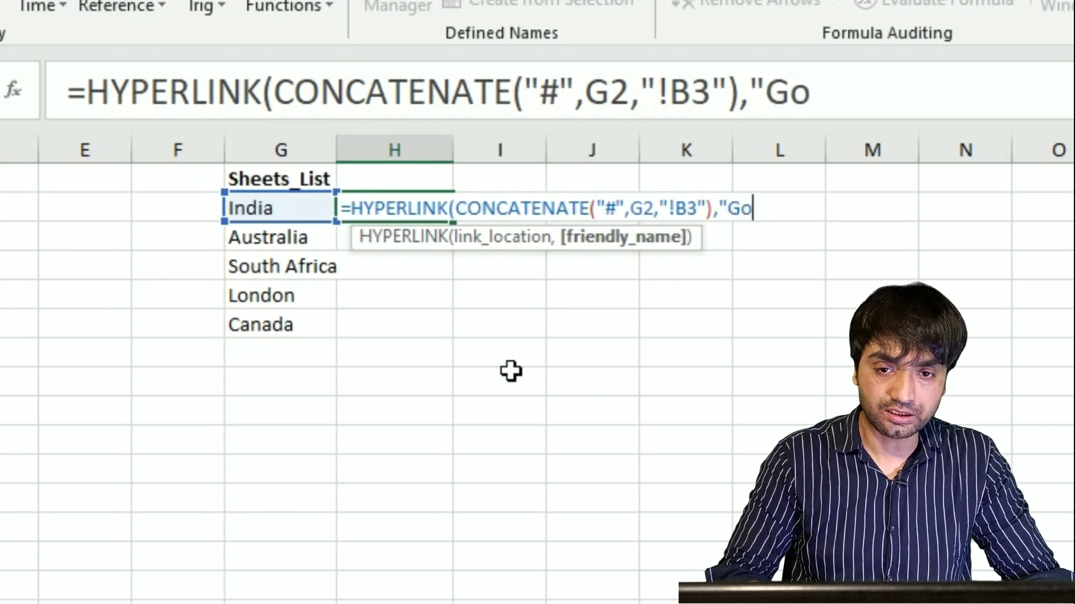
type(" to this page")
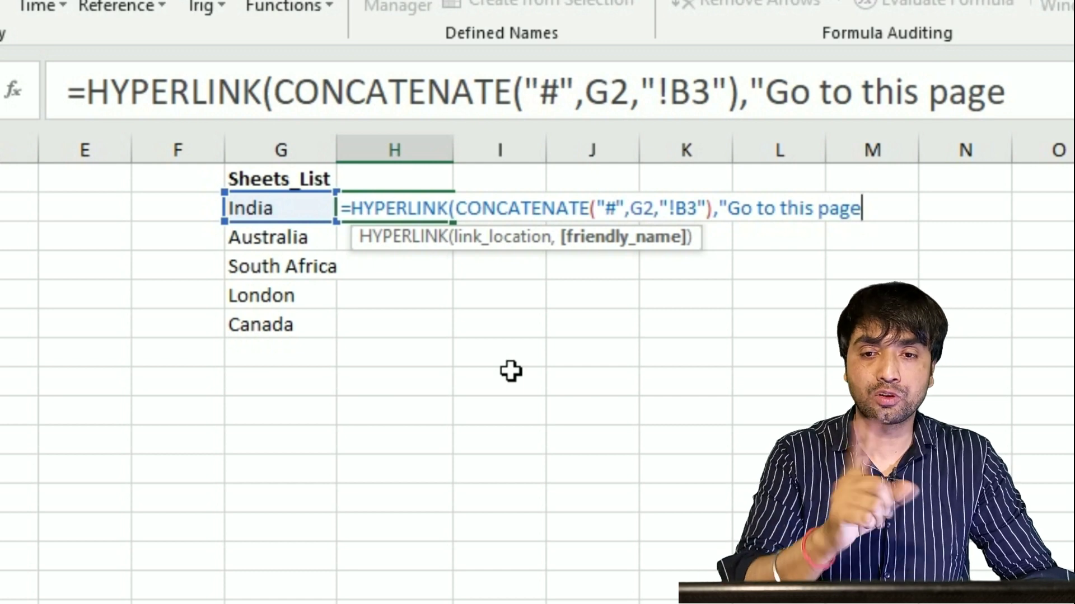
type("\")")
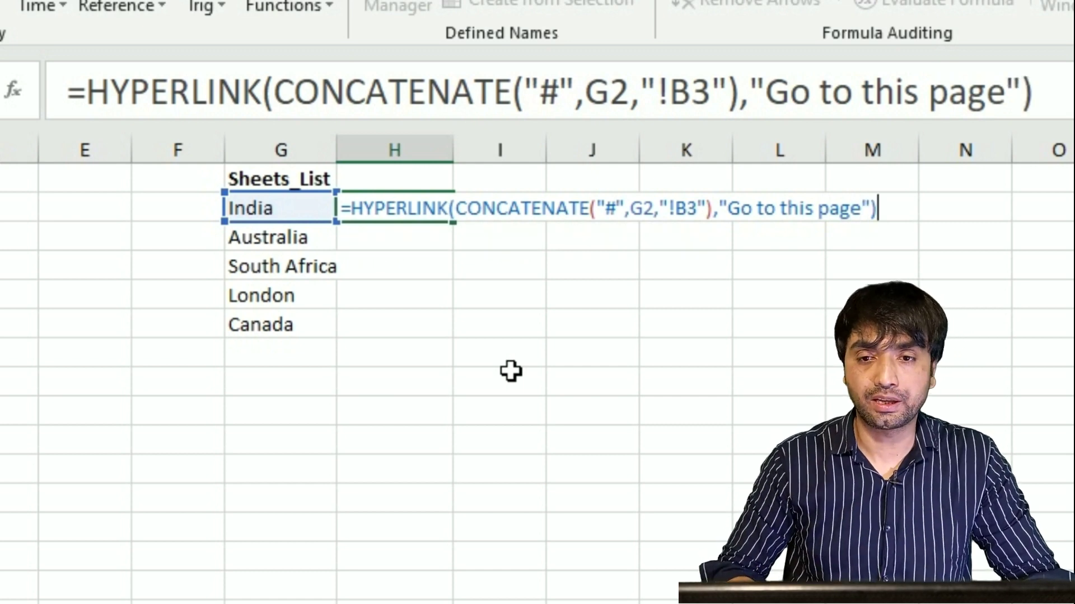
key("Return")
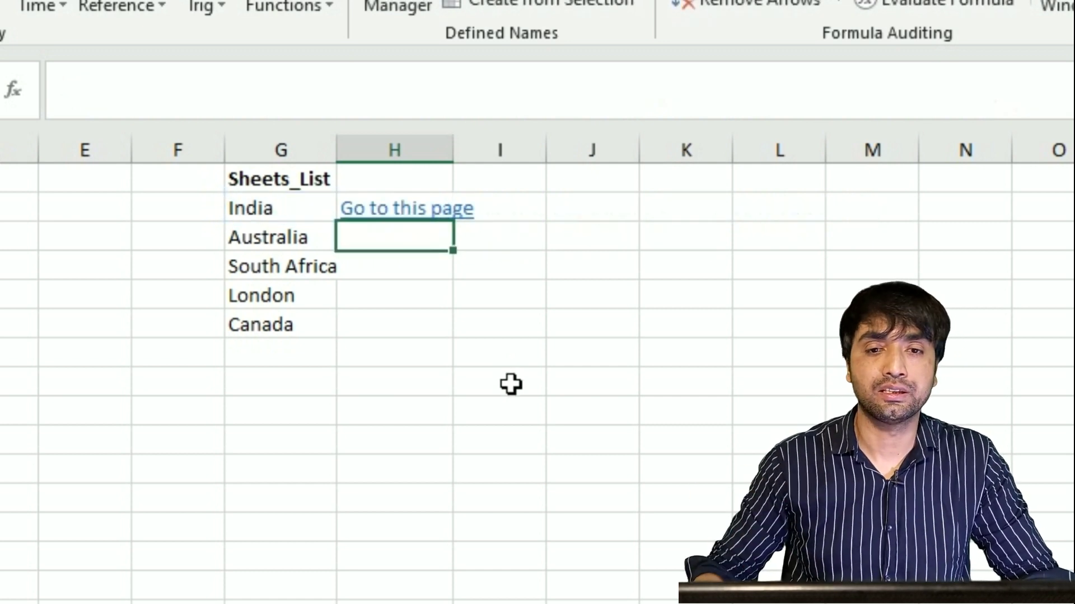
Fit column H to its contents and fill the hyperlink formula down from H2 to H6
double_click(454, 154)
left_click(468, 190)
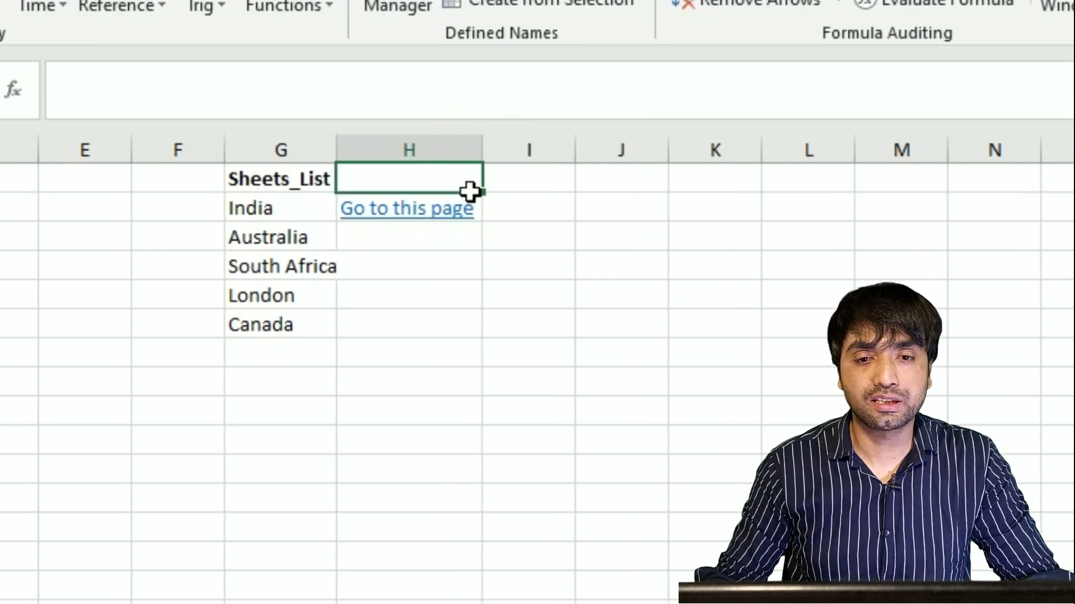
key("Down")
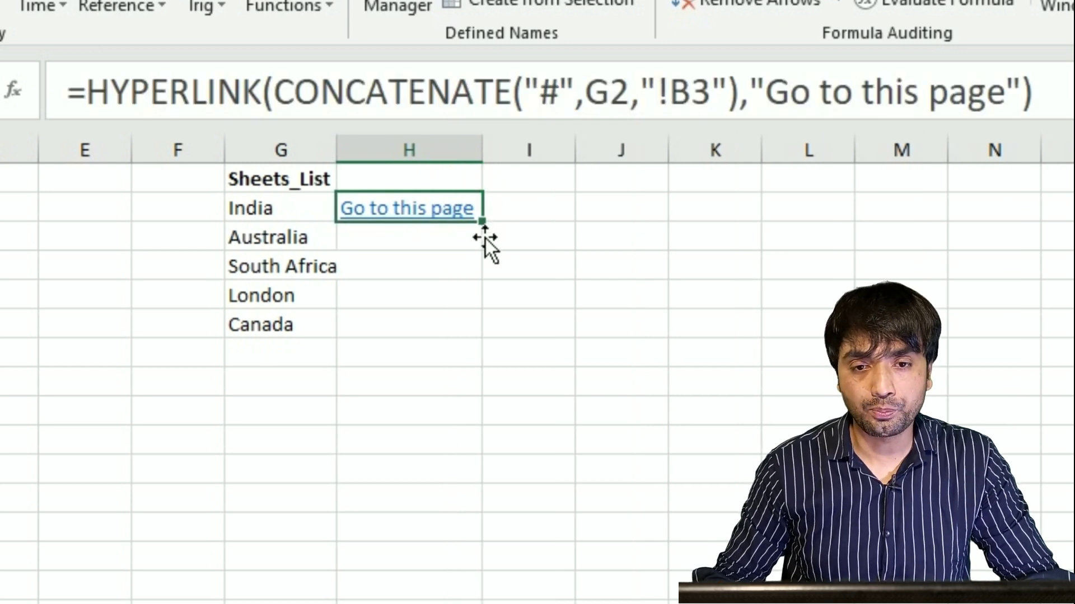
left_click_drag(487, 227, 498, 335)
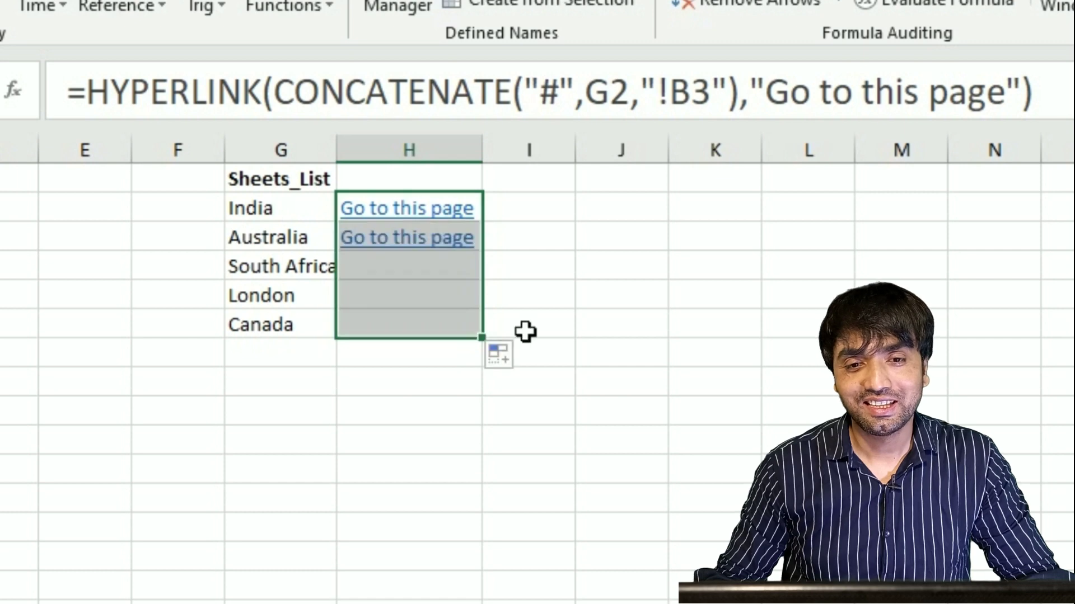
left_click(604, 277)
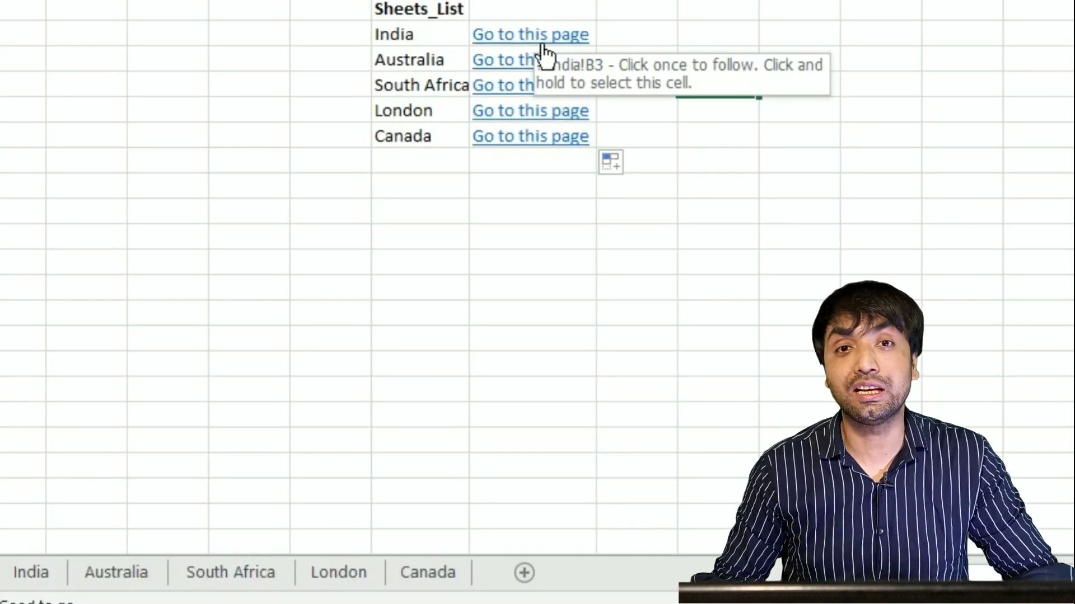
Test the India and Canada links, returning to the sheet with the list after each one
left_click(541, 48)
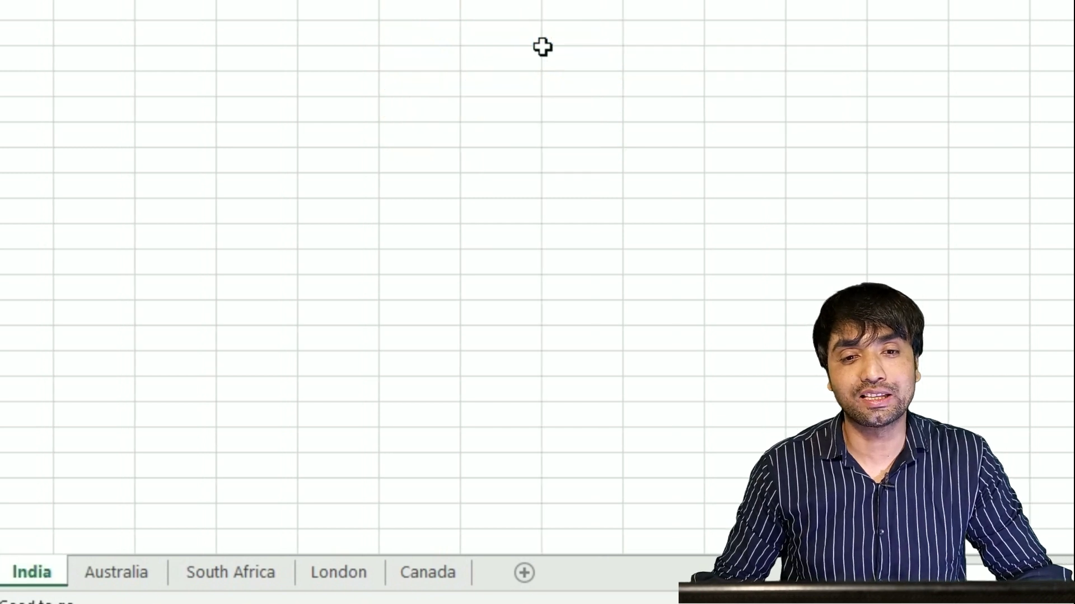
left_click(0, 572)
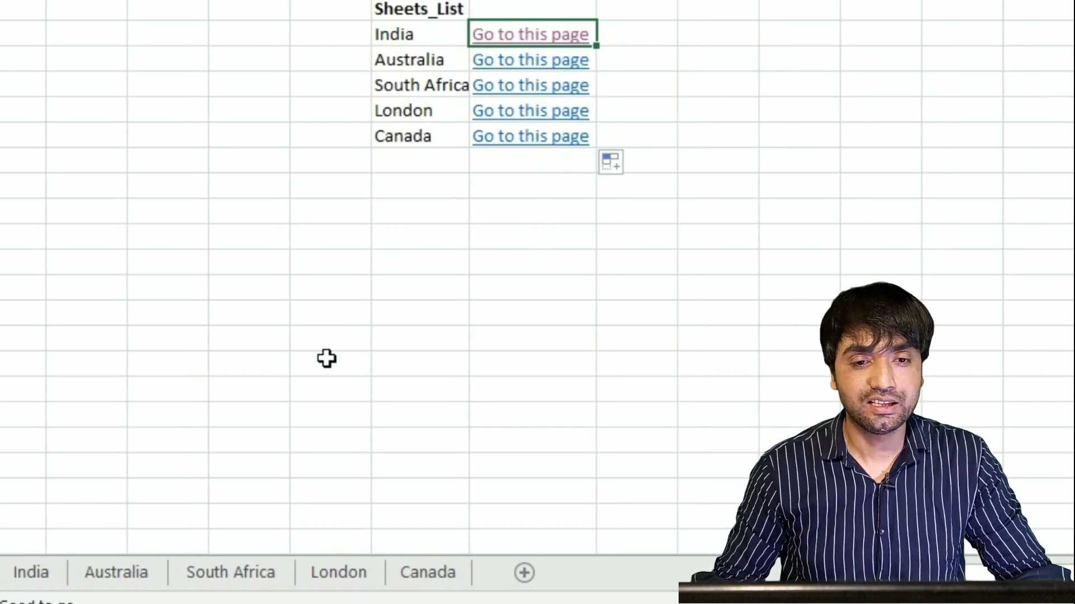
left_click(523, 144)
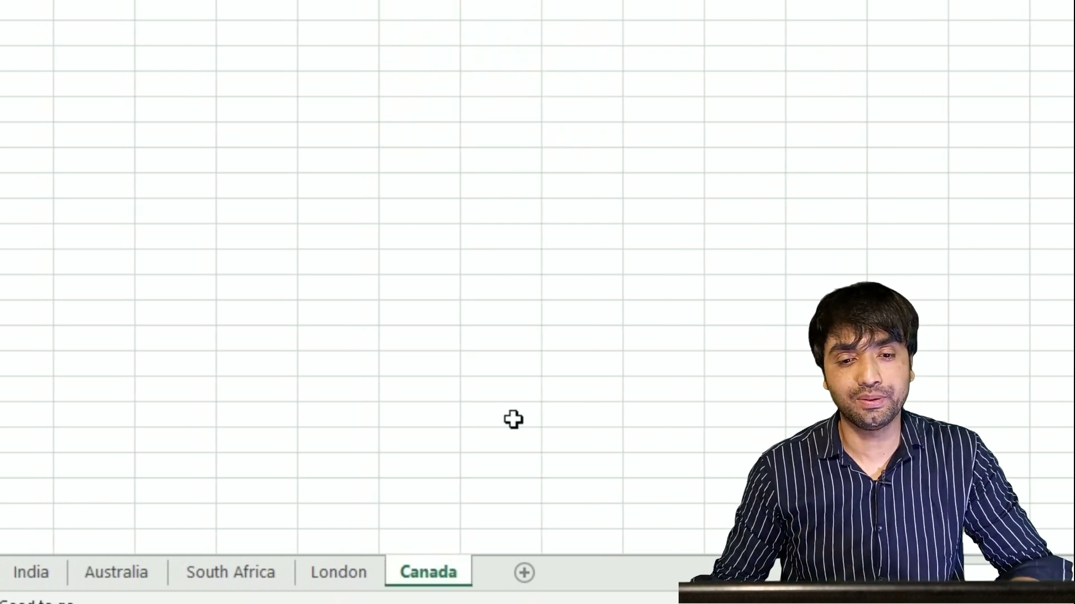
left_click(0, 572)
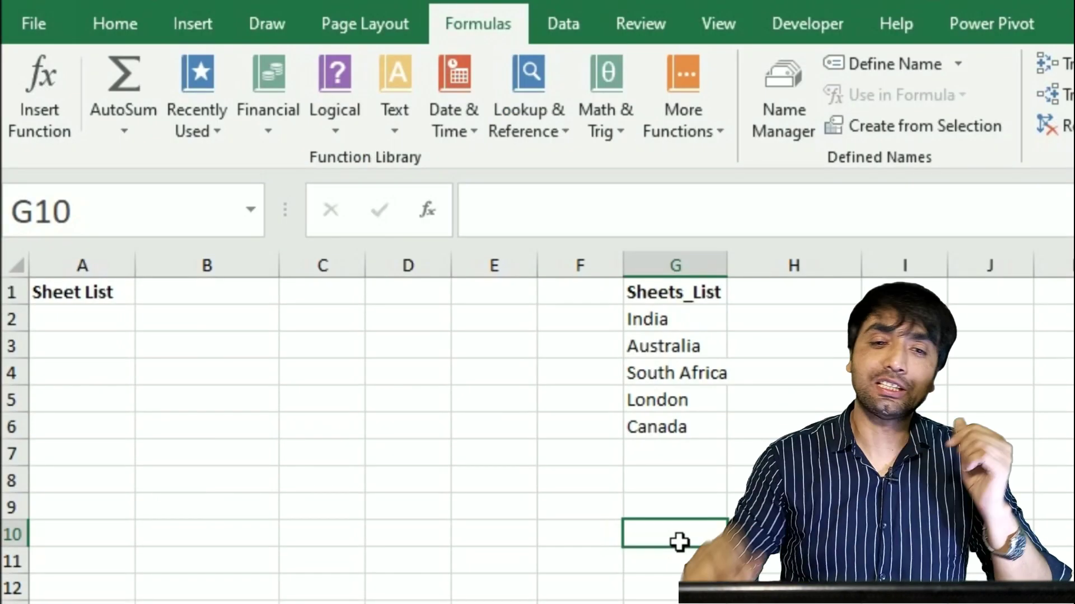
Create the named range Sheets_List from the selection G1:G6 and select the range by its name
left_click_drag(664, 295, 673, 428)
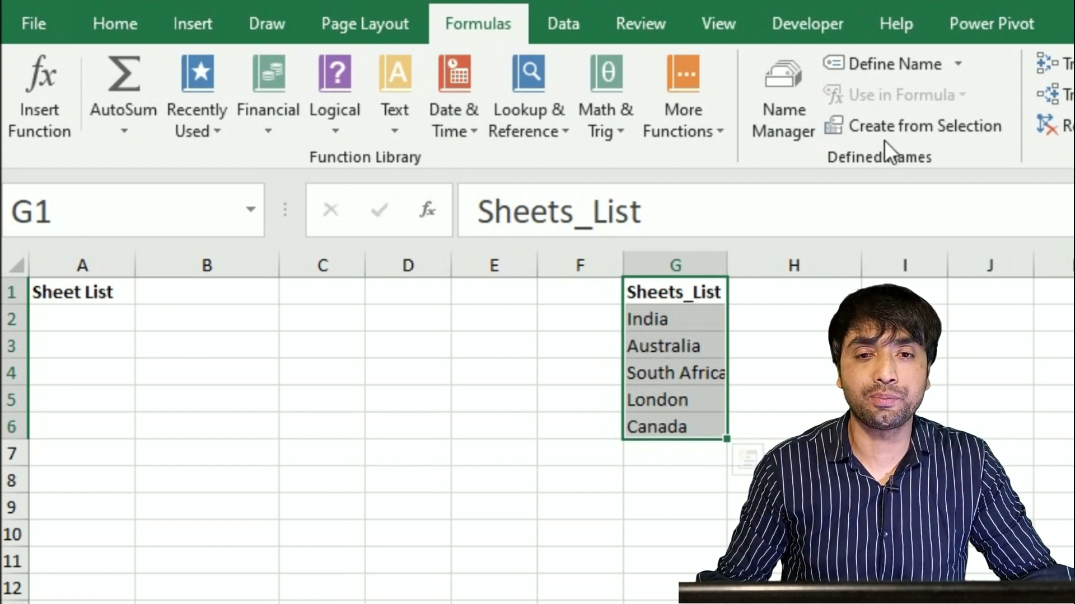
left_click(889, 126)
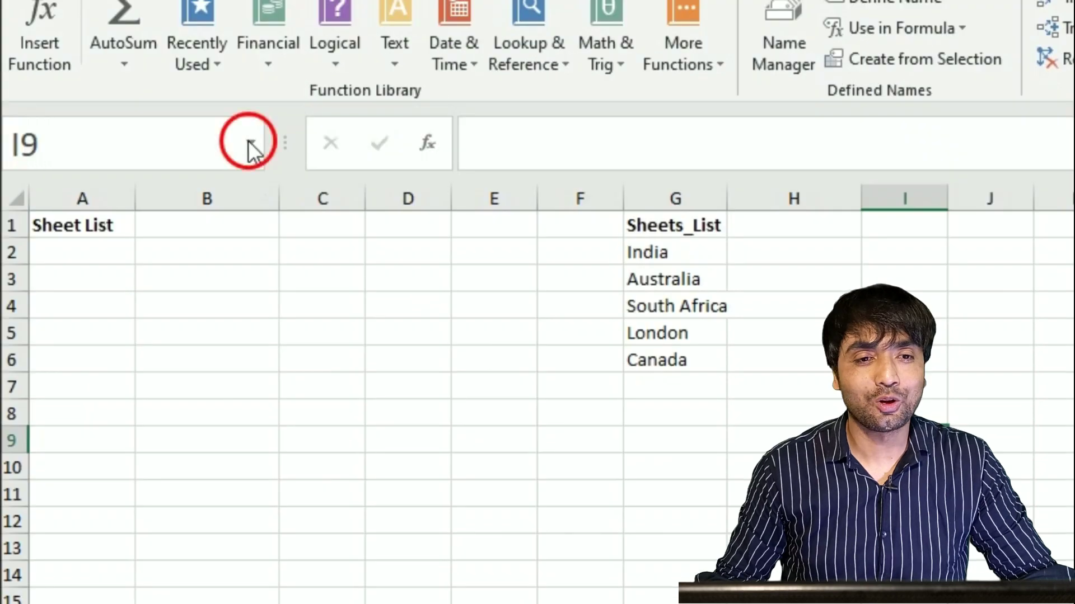
left_click(250, 143)
left_click(162, 198)
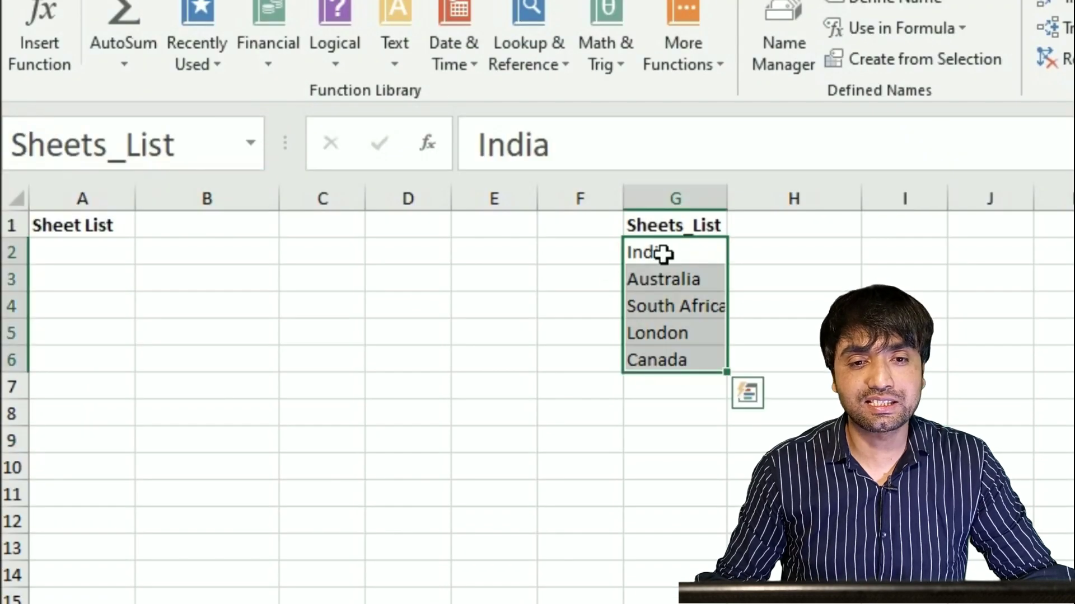
Add list data validation to cell B1 with =Sheets_List as its source
left_click(182, 234)
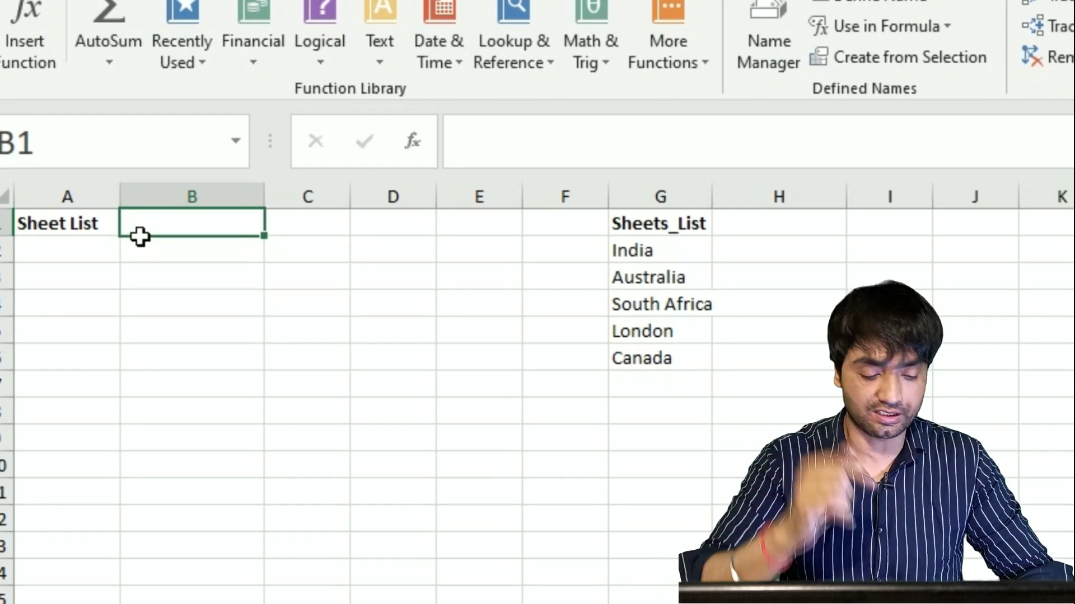
key("alt+a")
key("v")
key("v")
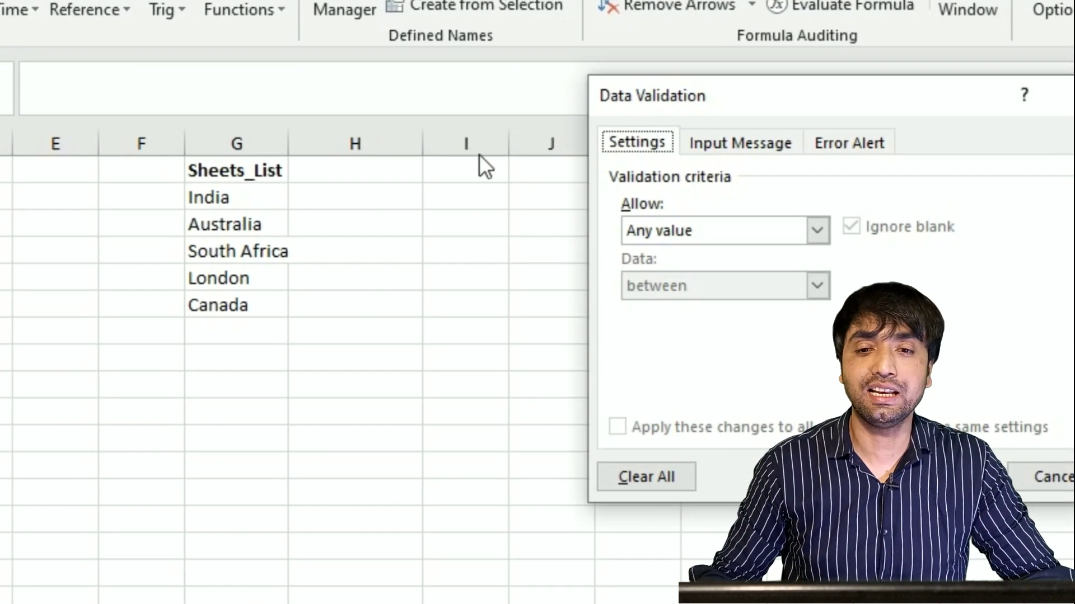
left_click(670, 223)
left_click(677, 302)
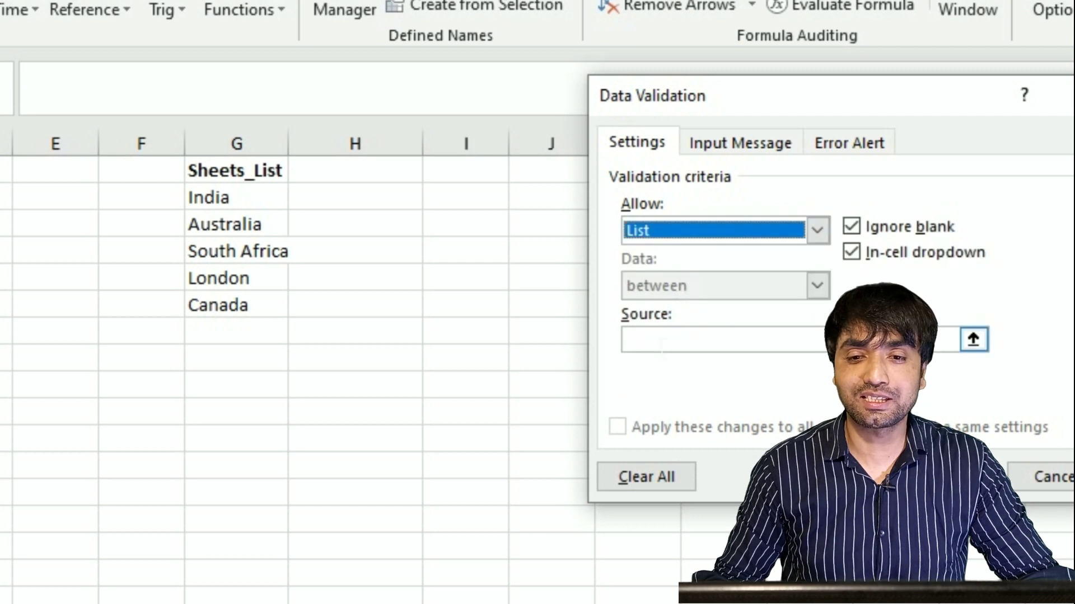
left_click(654, 341)
type("=")
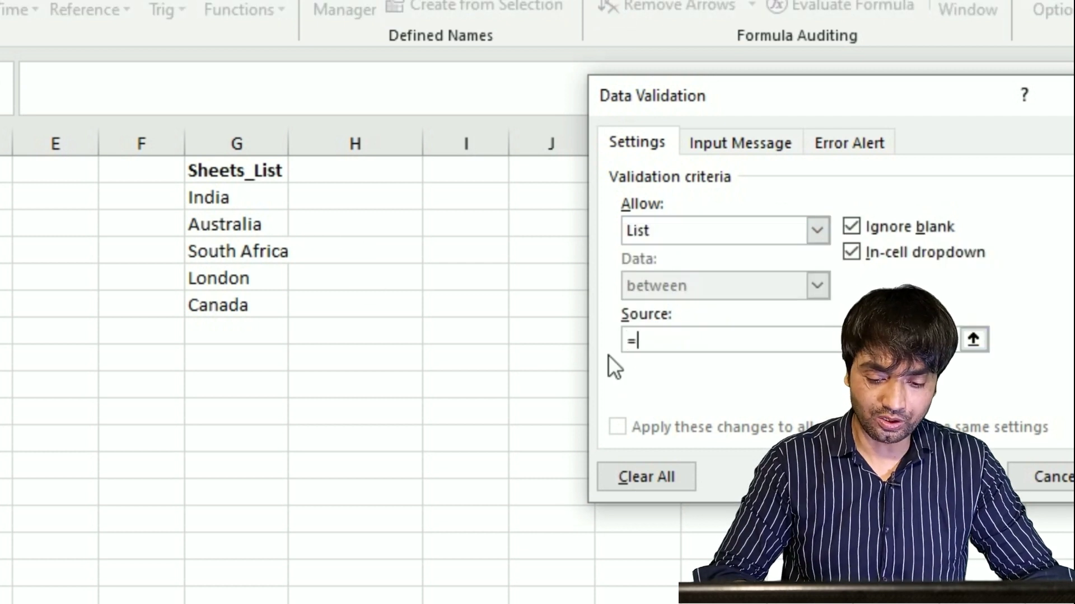
type("She")
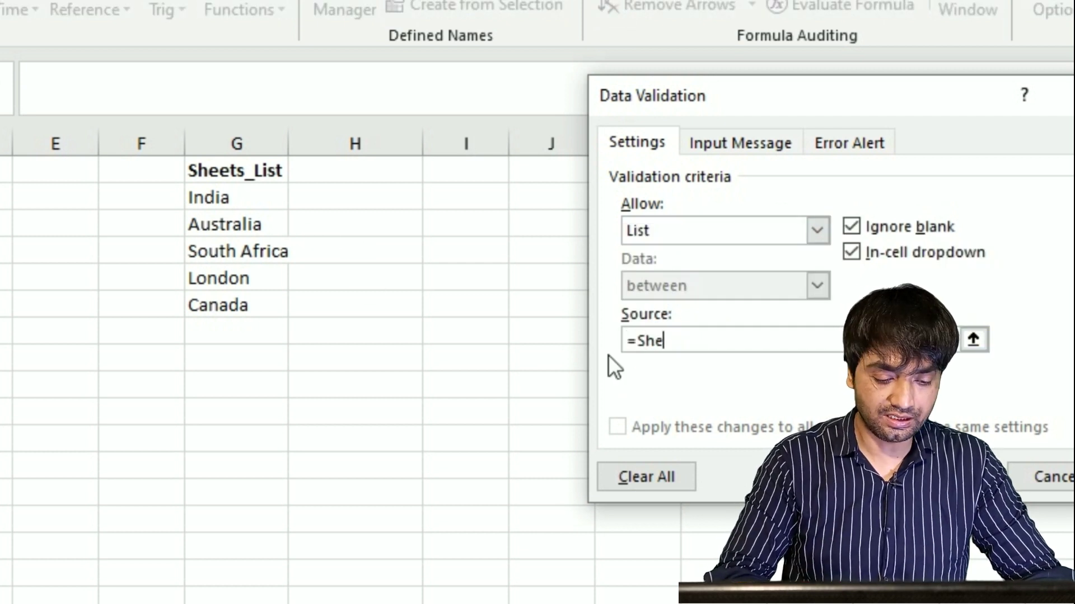
type("ets_List")
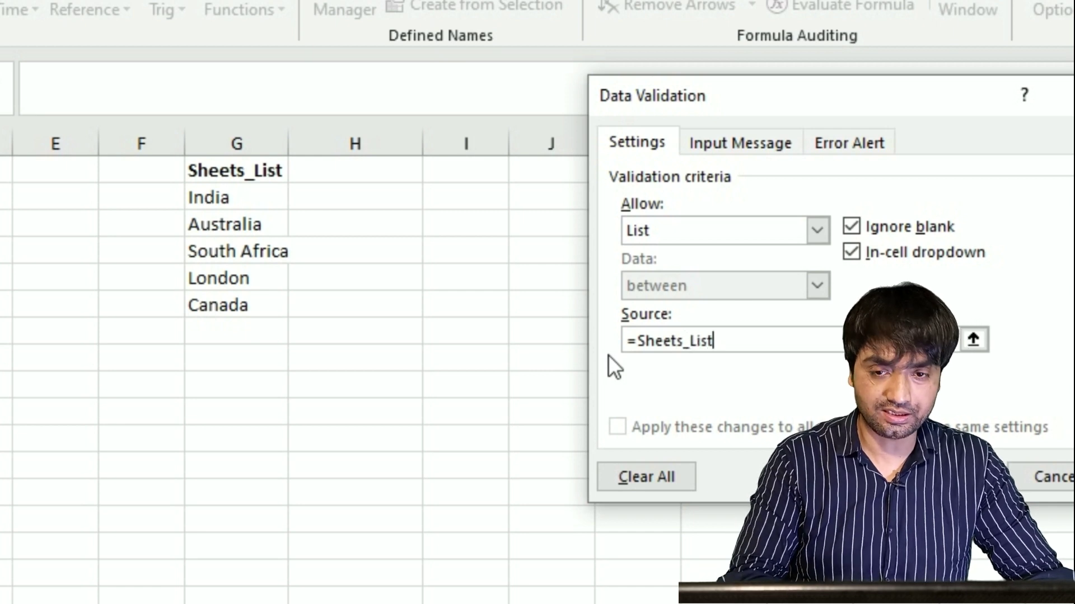
key("Return")
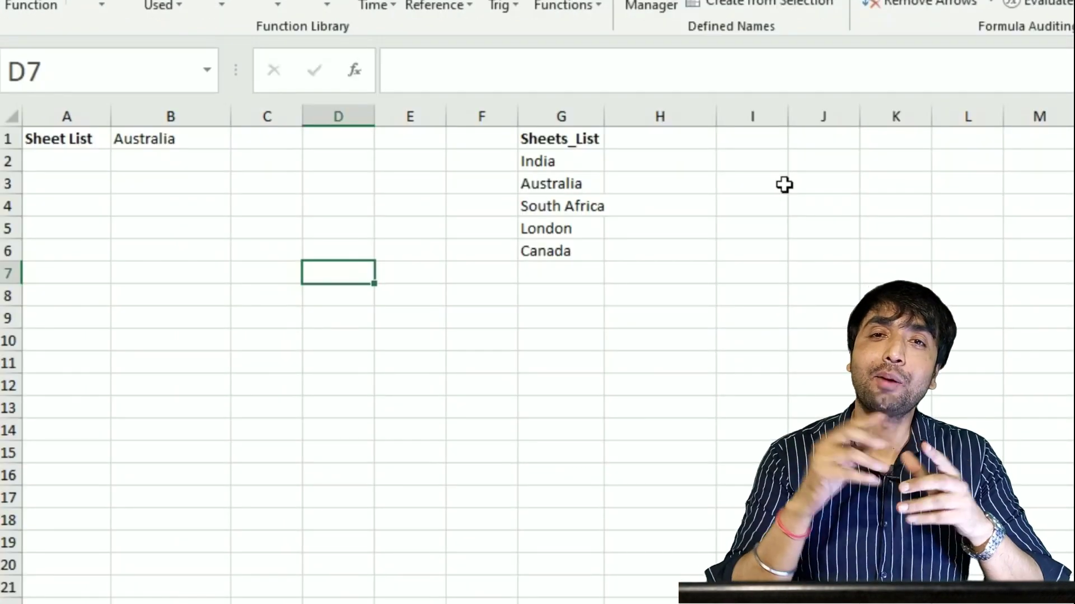
left_click(338, 235)
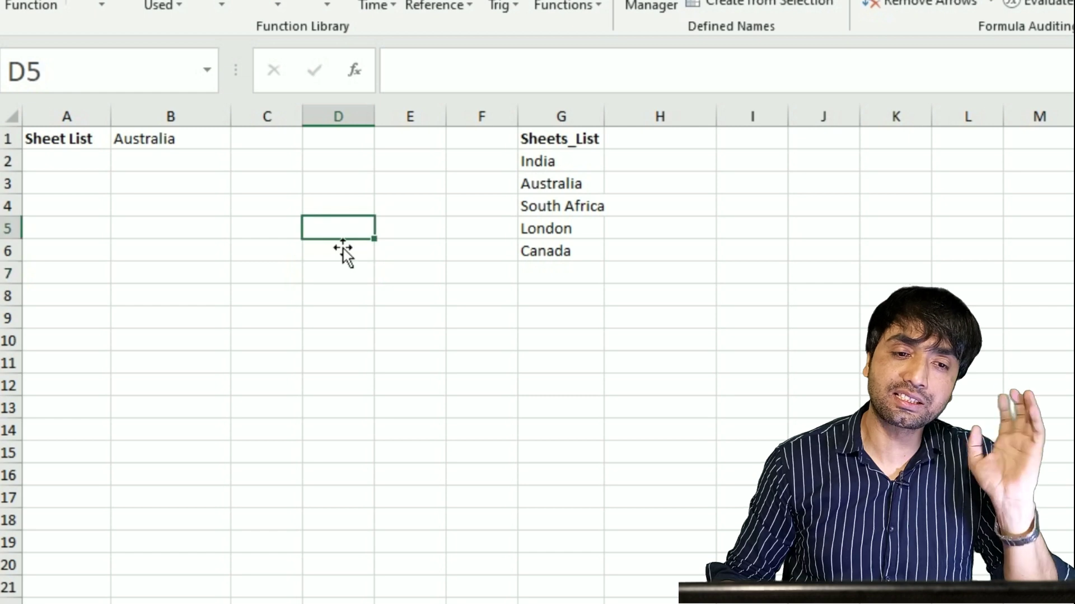
Define the workbook-scoped name my_list referring to cell D5 of the Country sheet
right_click(336, 227)
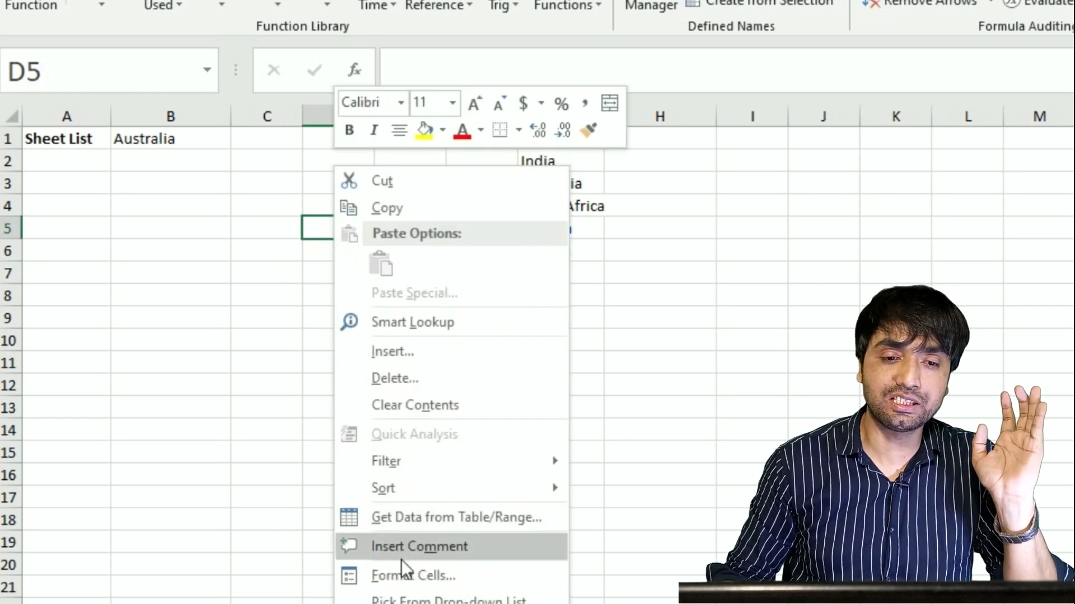
left_click(407, 603)
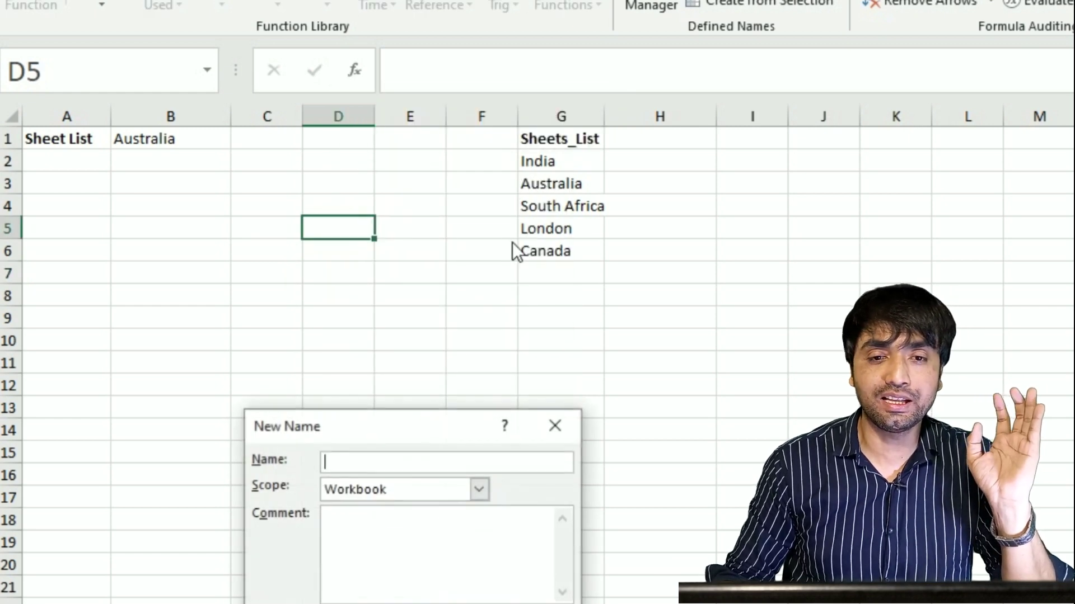
left_click_drag(387, 432, 721, 169)
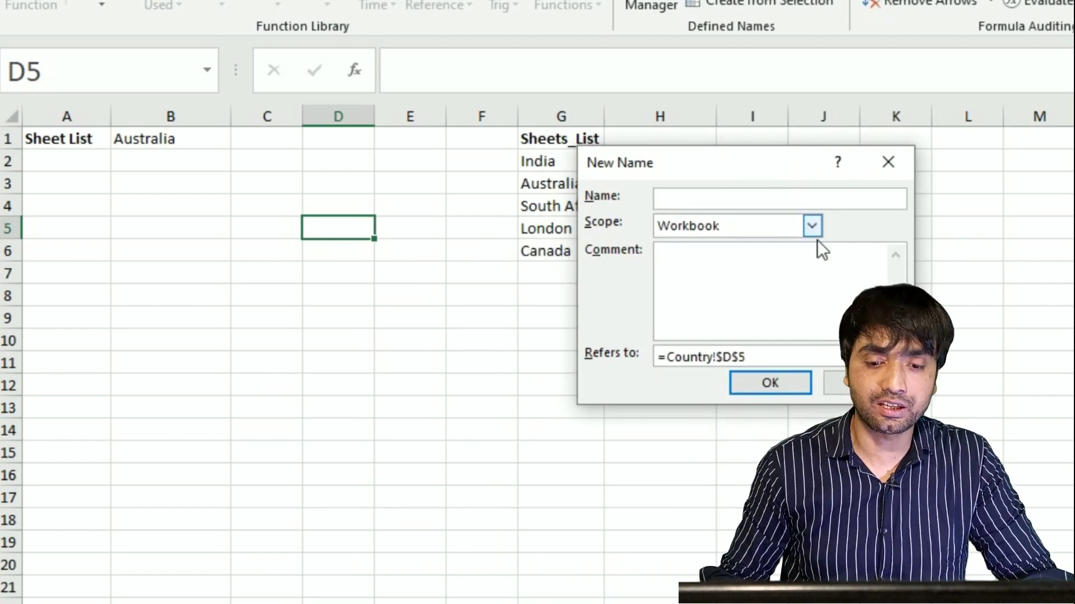
type("my_list")
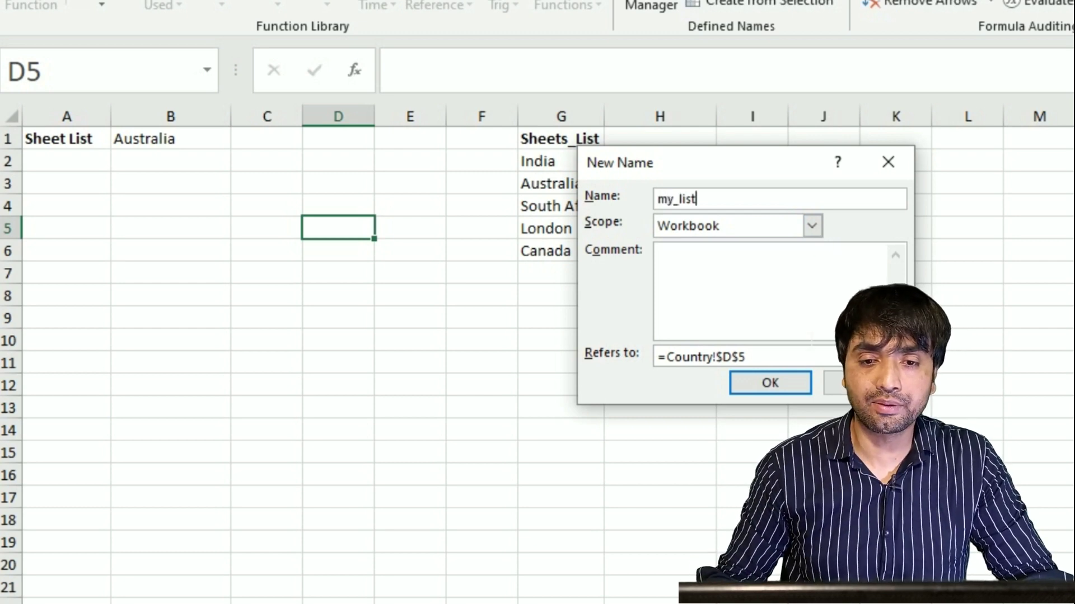
left_click(766, 359)
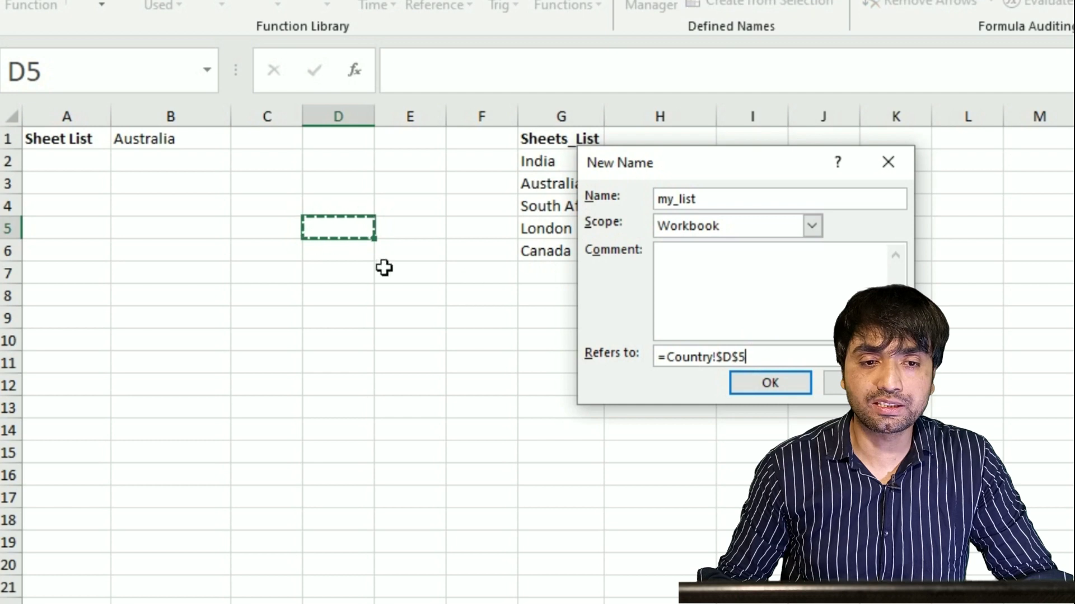
left_click(768, 385)
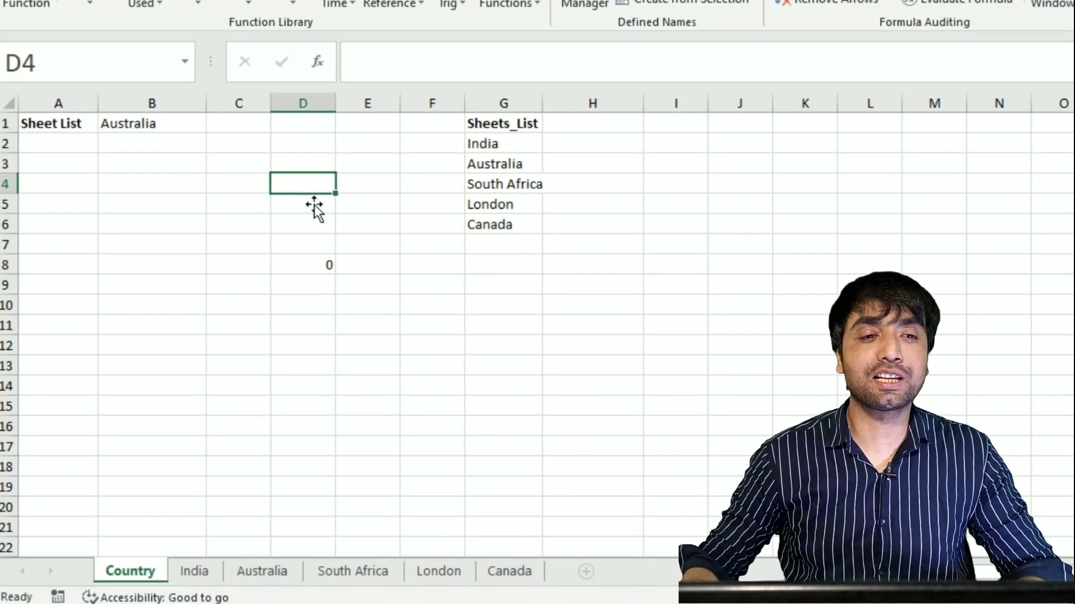
Hyperlink cell B1 to the defined name my_list in this document and choose South Africa from the cell's drop-down list
right_click(134, 132)
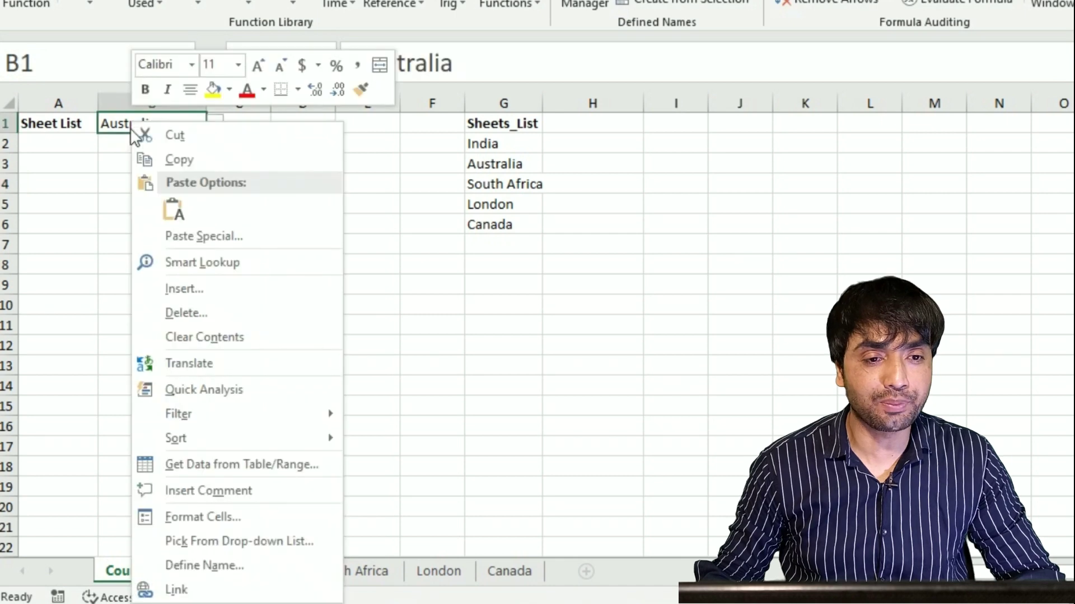
left_click(178, 590)
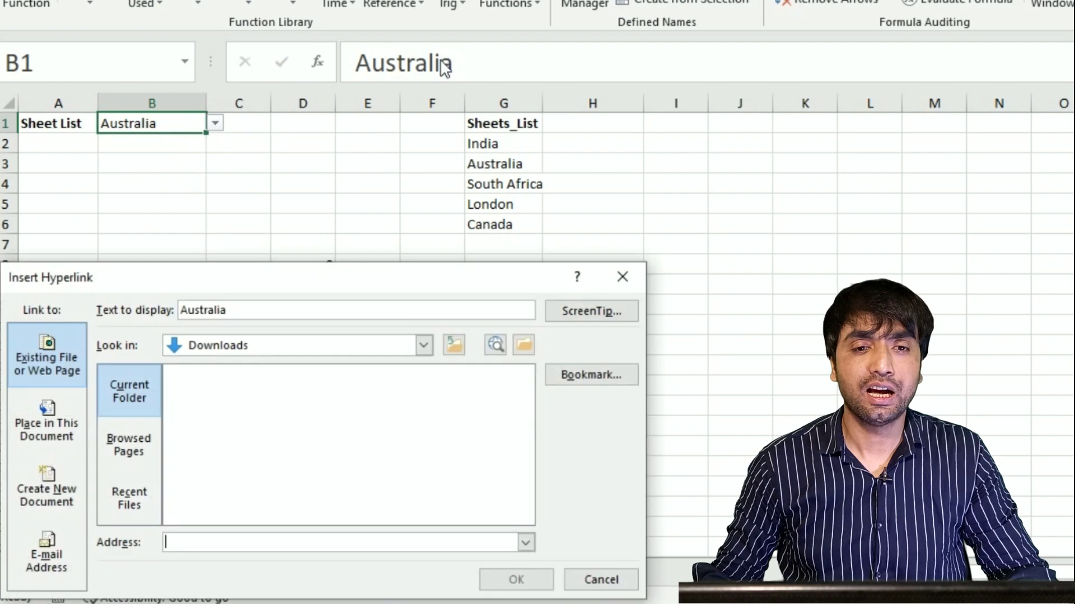
left_click(390, 277)
left_click_drag(390, 277, 511, 0)
left_click(167, 140)
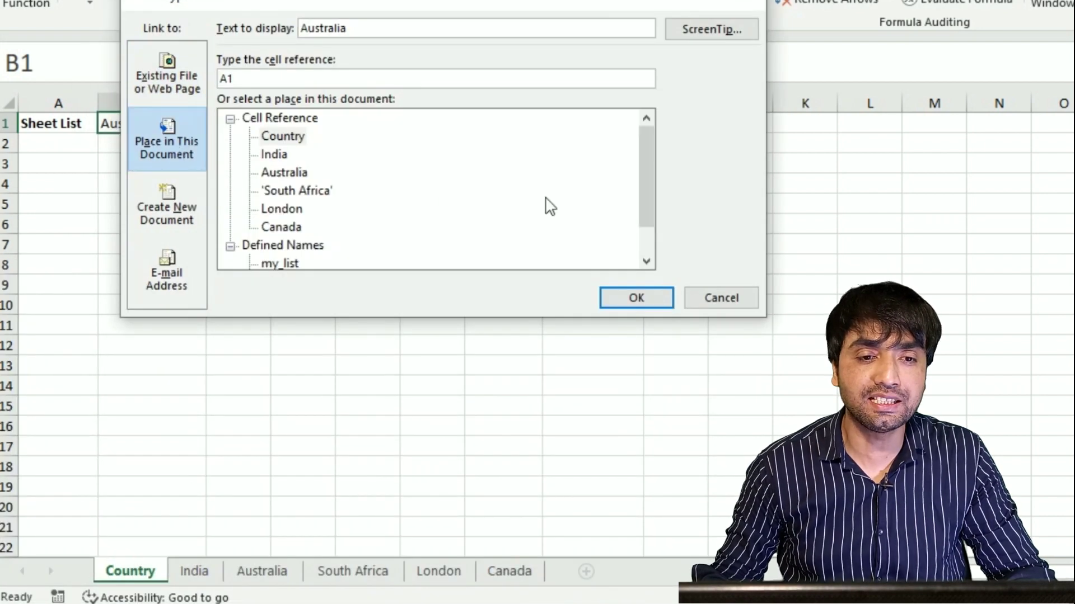
left_click_drag(643, 183, 647, 214)
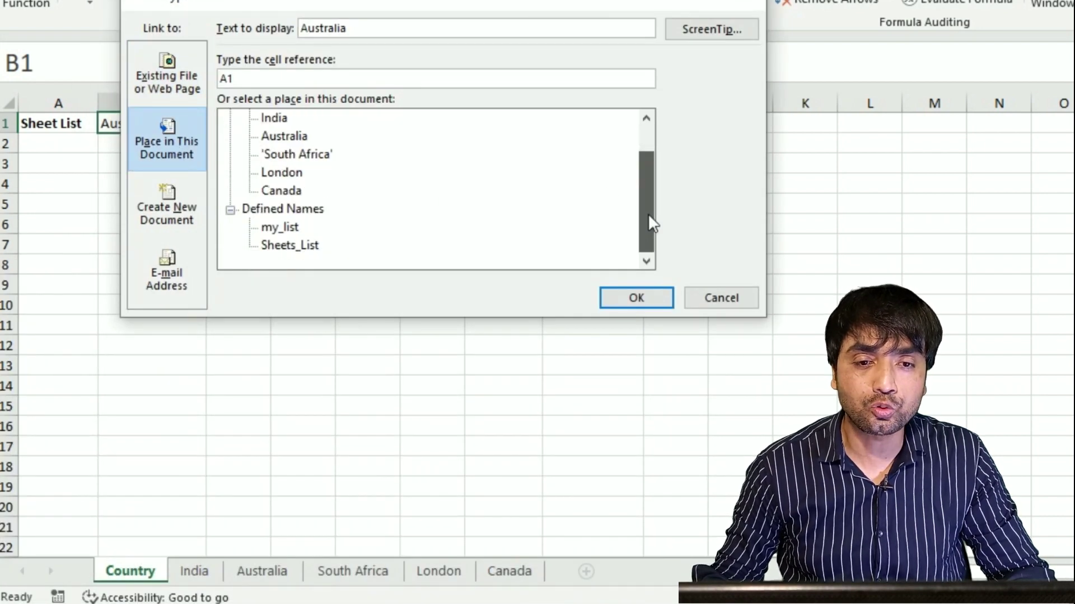
left_click(278, 228)
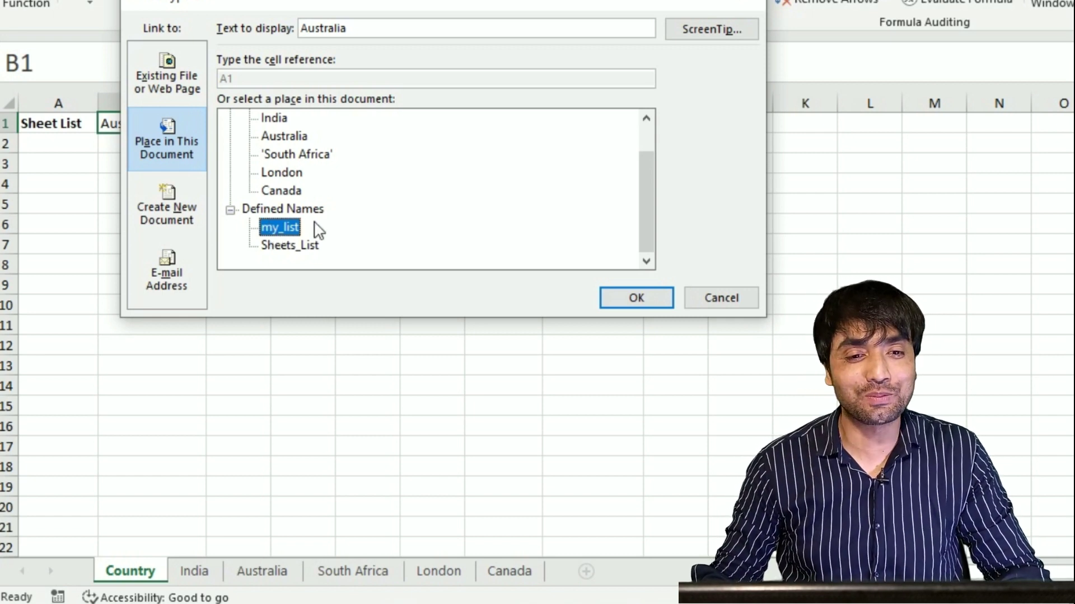
left_click(638, 295)
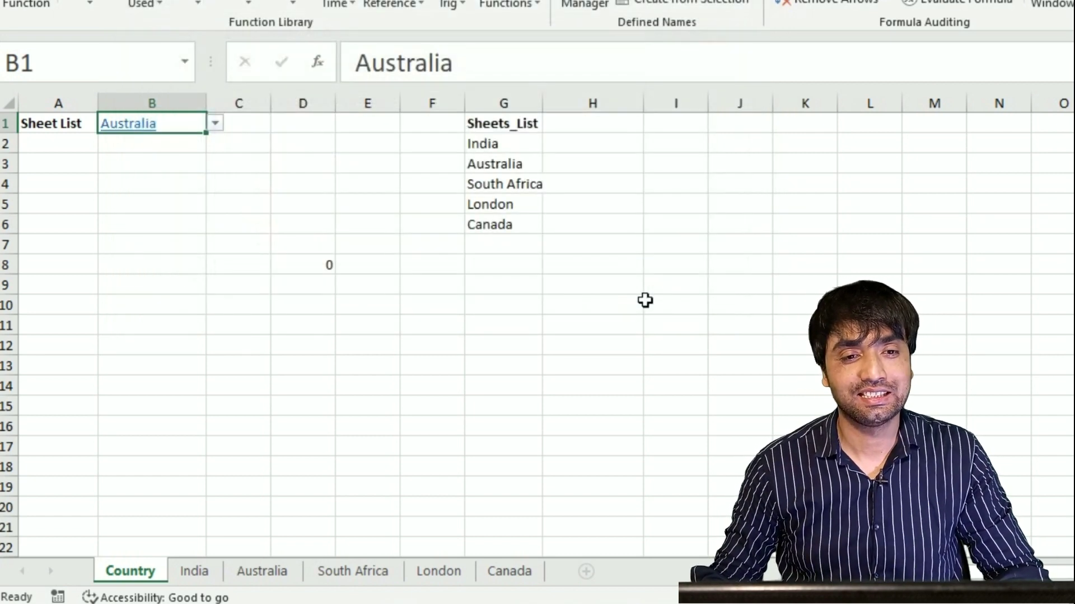
left_click(215, 125)
left_click(161, 168)
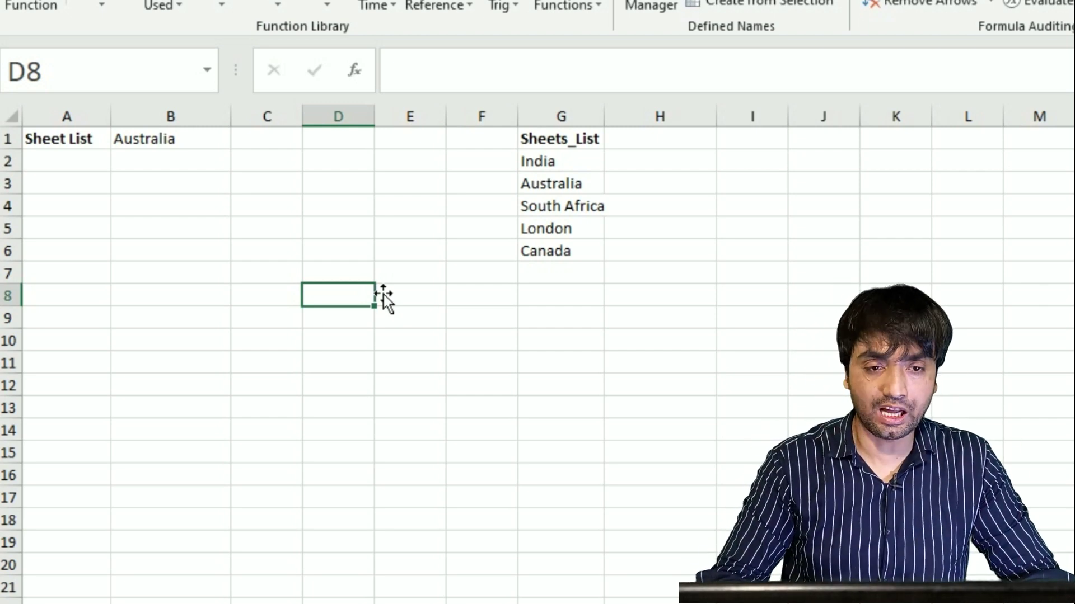
Enter the formula =INDIRECT(ADDRESS(1,2,,,INDIRECT(ADDRESS(1,2)))) in cell D8
type("=indir")
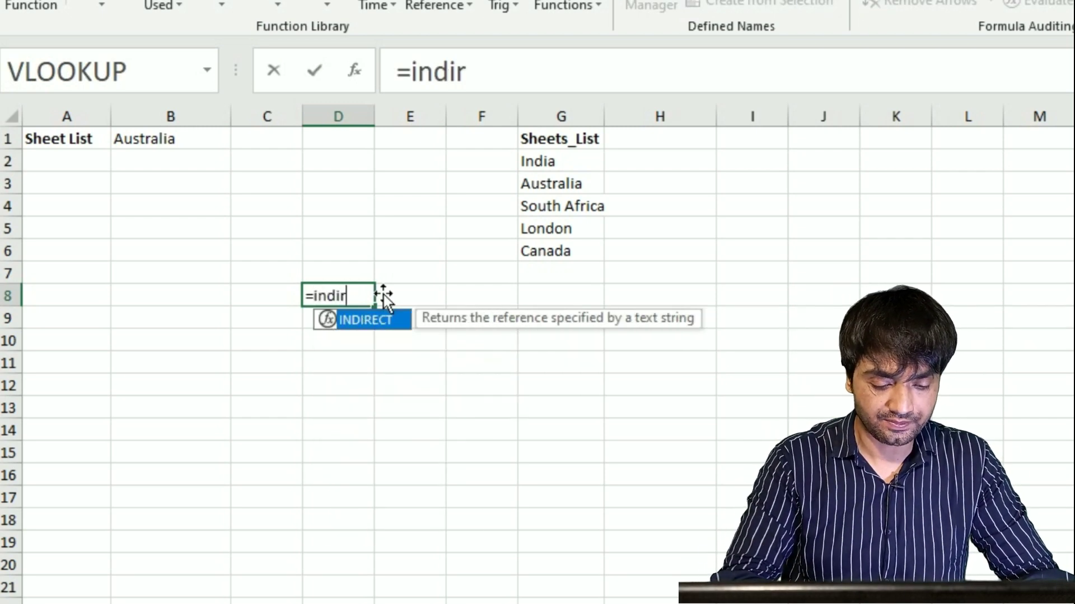
key("Tab")
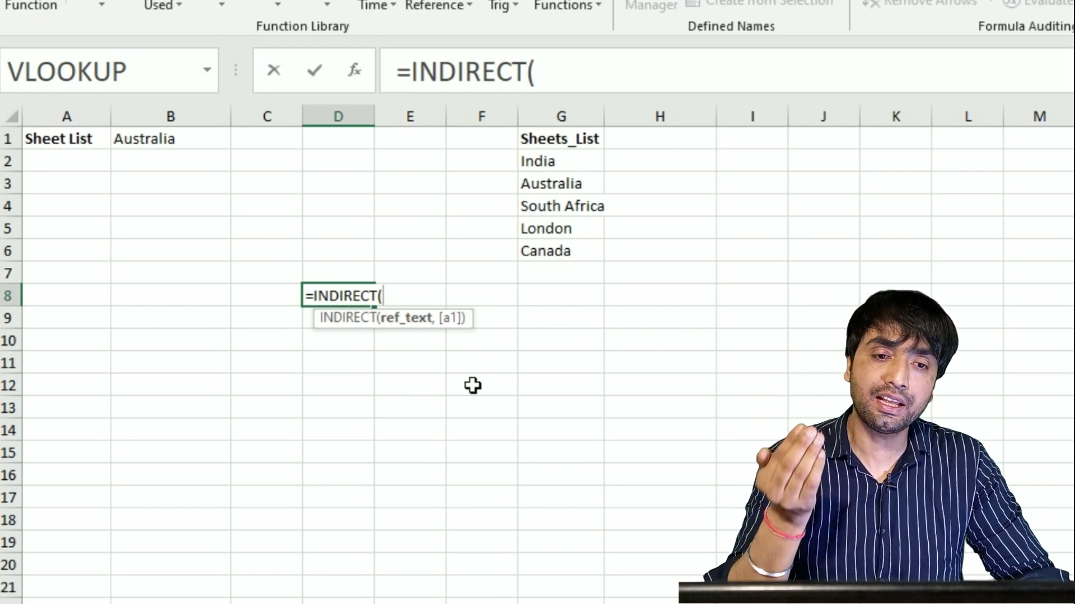
type("addr")
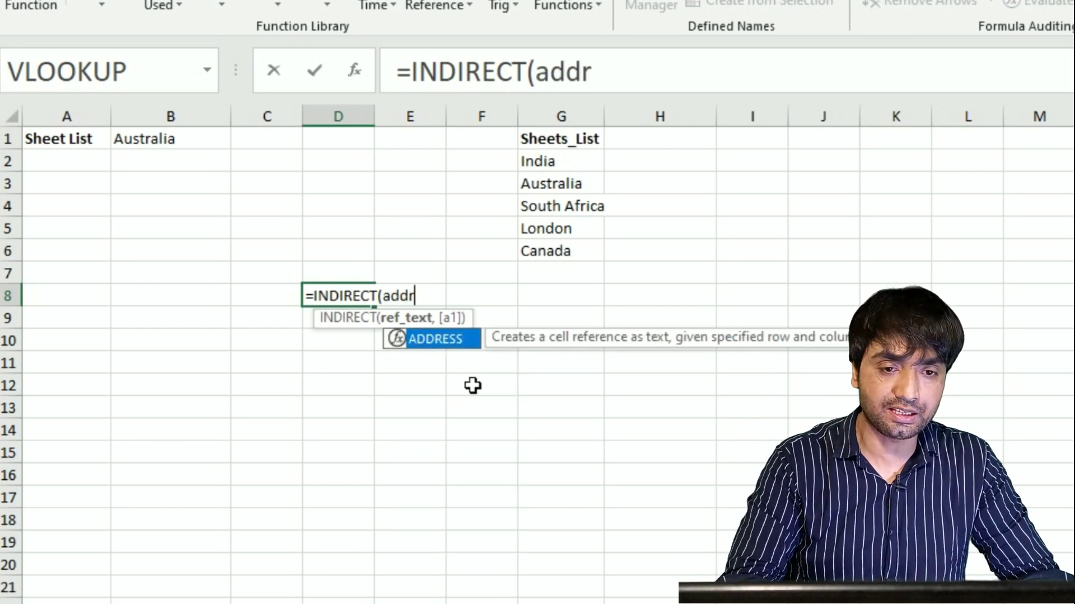
key("Tab")
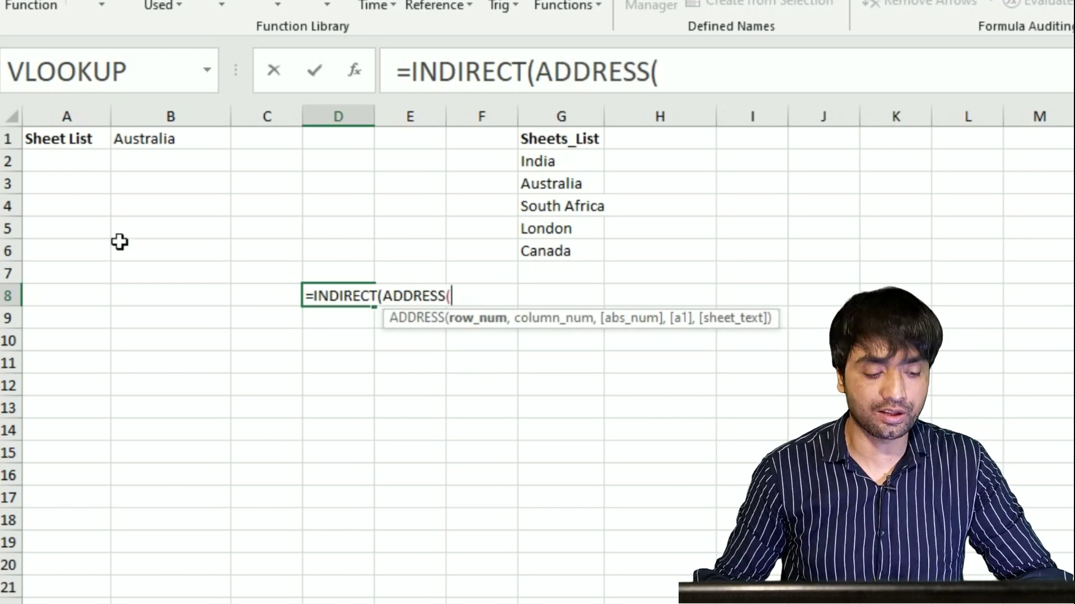
type("1,")
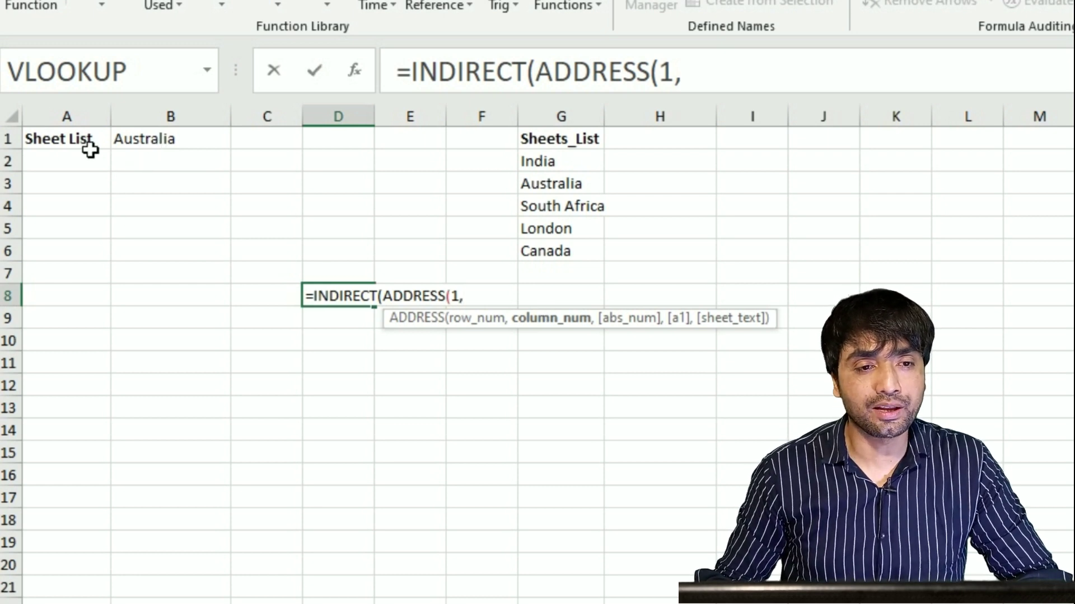
type("2,")
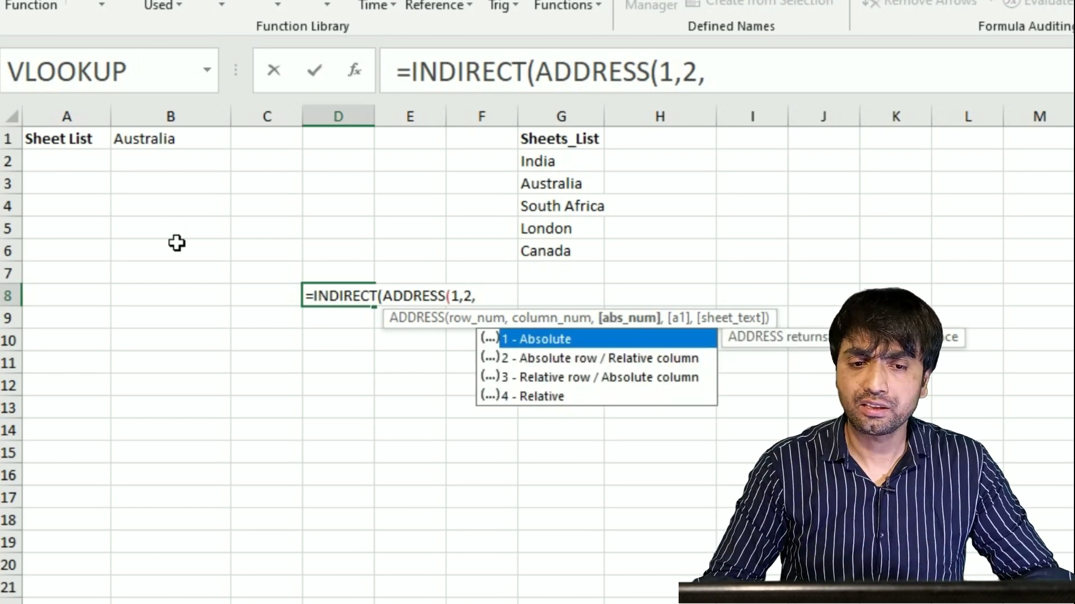
type(",")
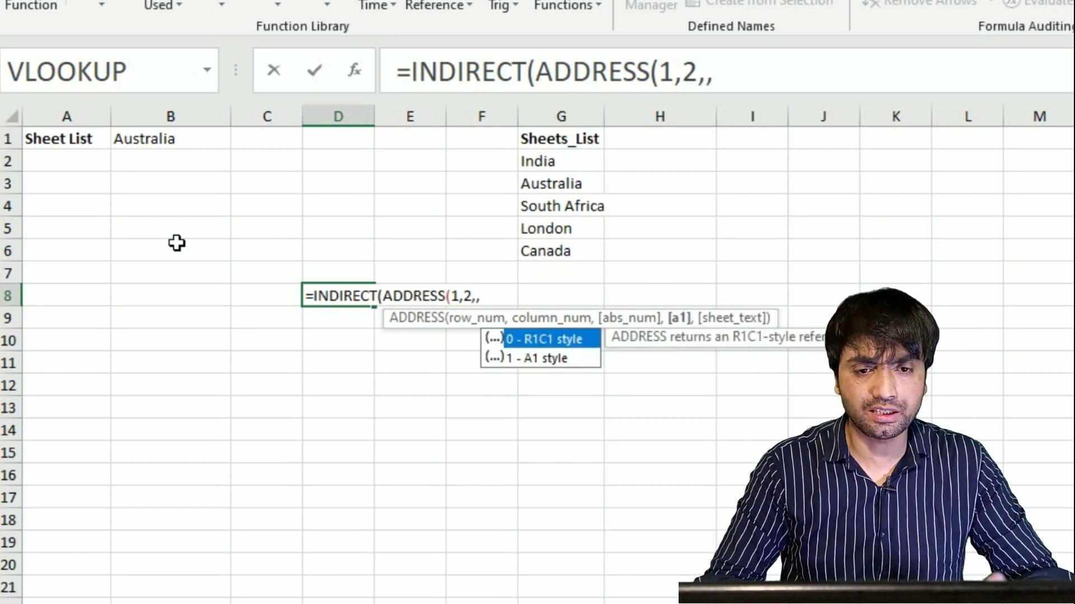
type(",")
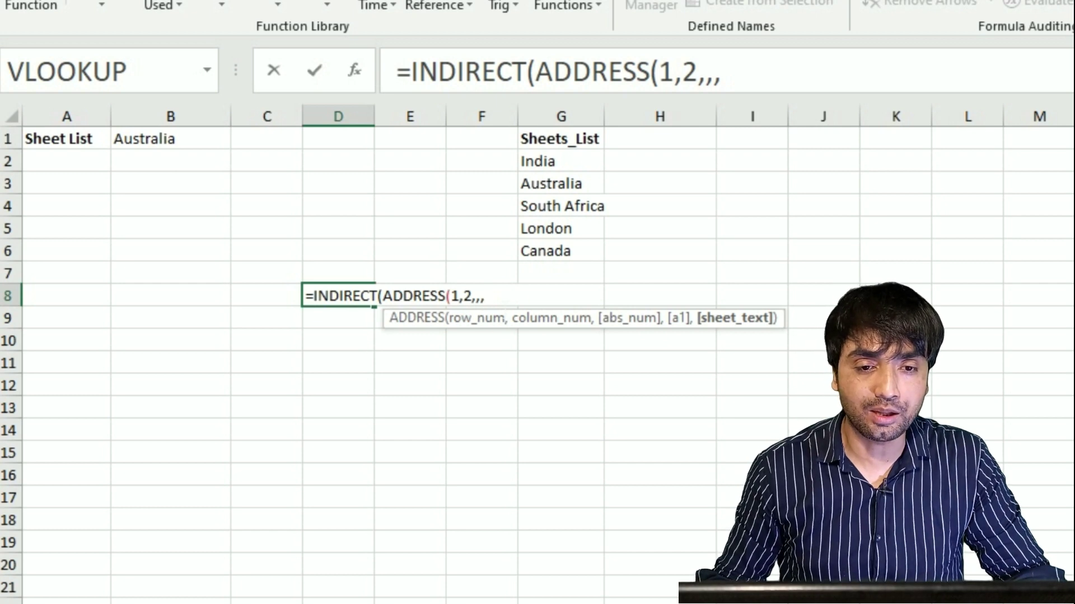
type("indi")
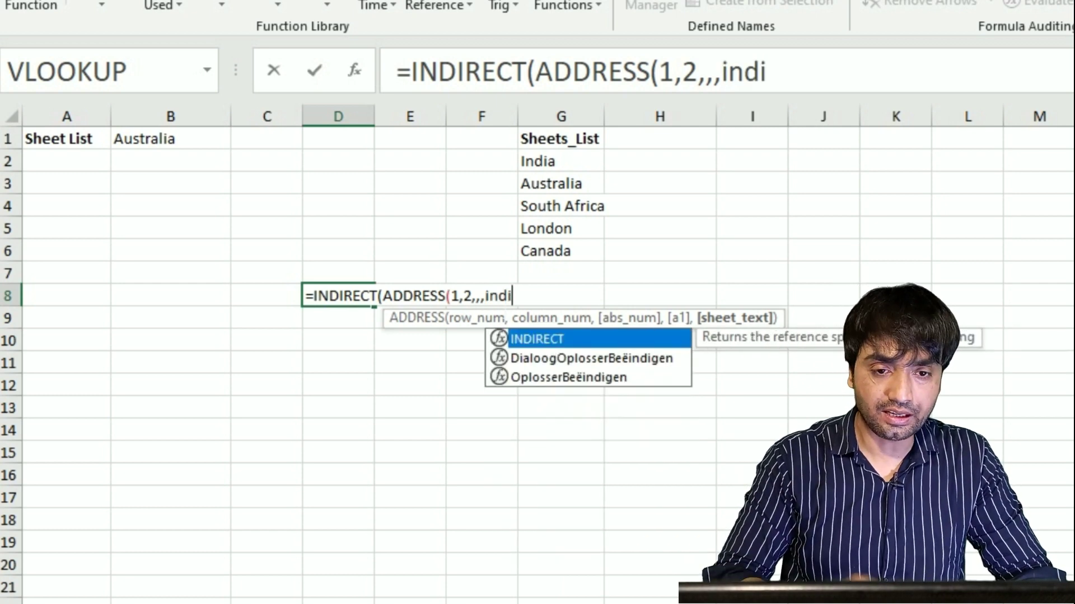
key("Tab")
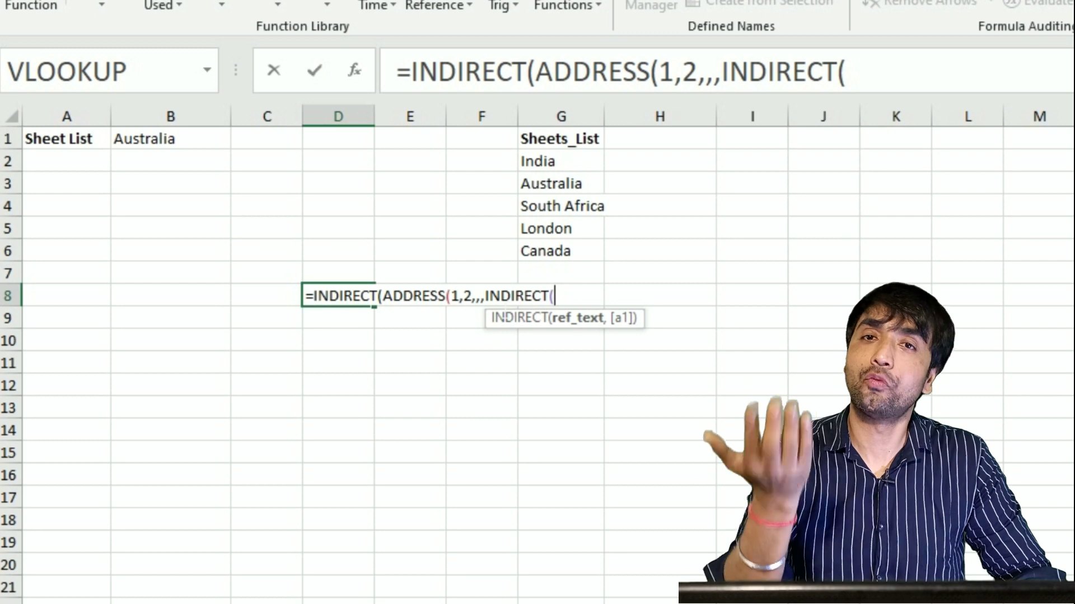
type("addre")
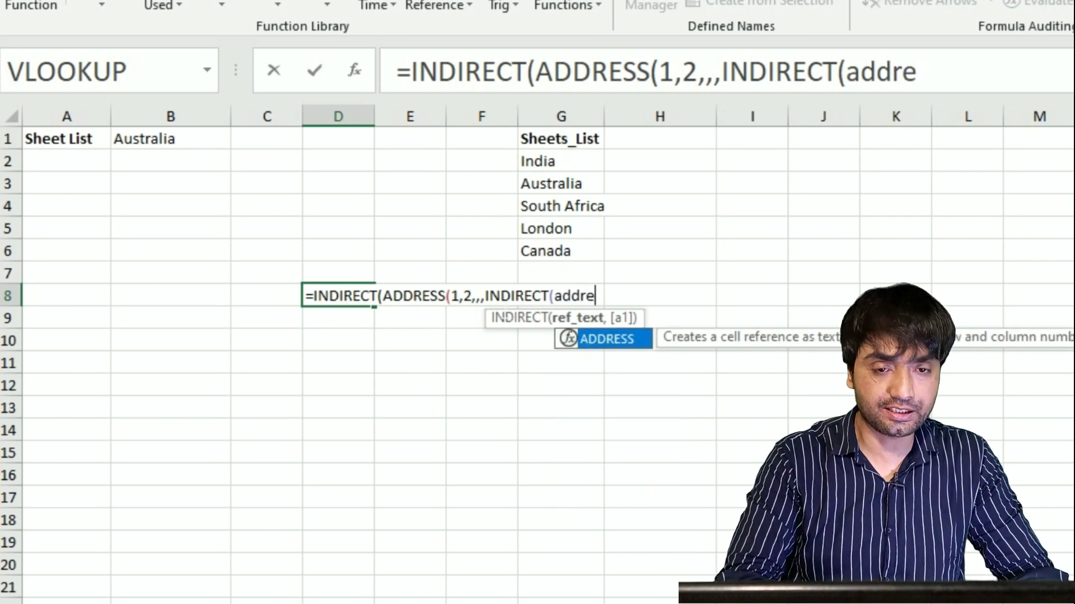
key("Tab")
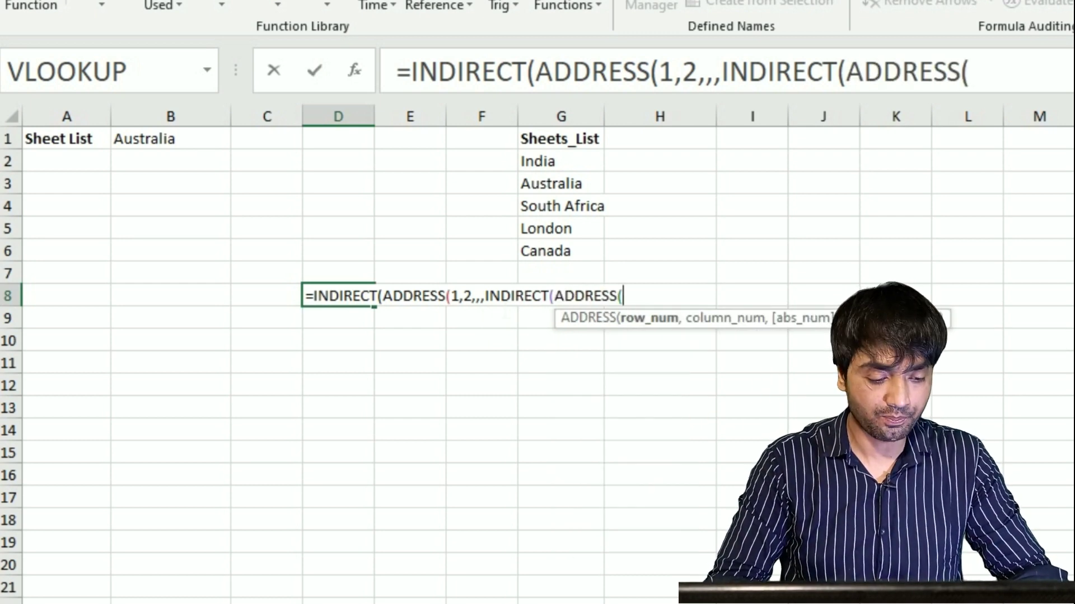
type("1,2)))")
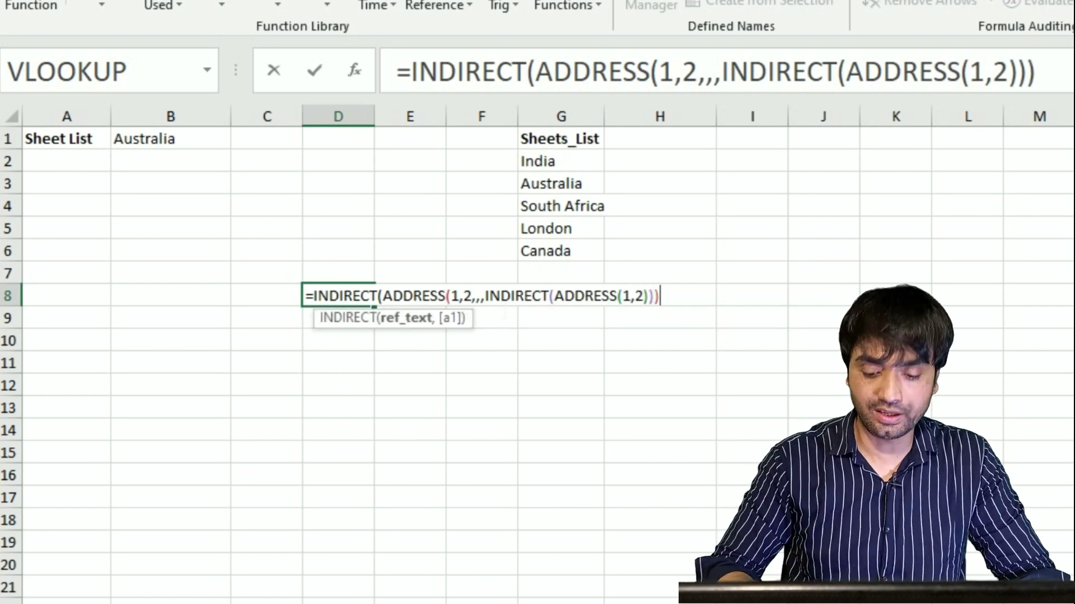
type(")")
key("Return")
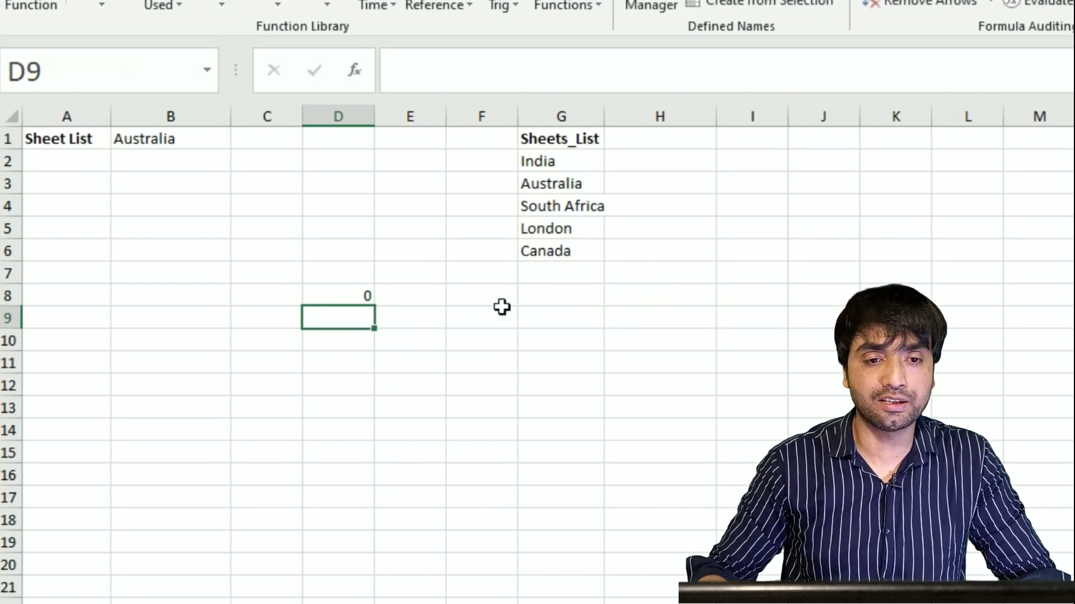
Evaluate the ADDRESS(1,2,,,INDIRECT(ADDRESS(1,2))) part of the D8 formula to examine the reference it returns
double_click(390, 297)
left_click_drag(381, 296, 661, 297)
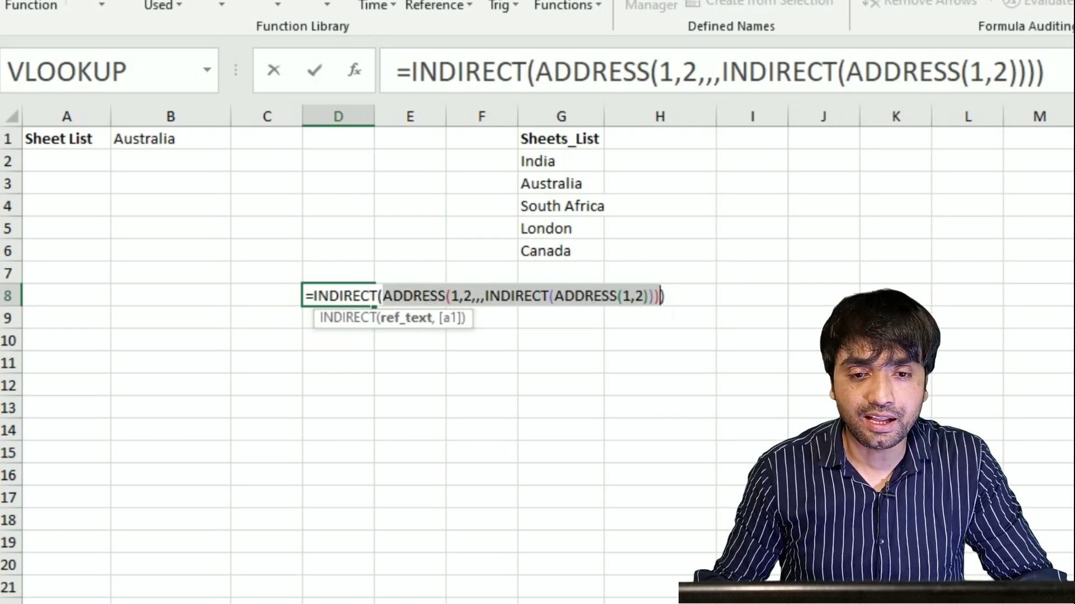
key("F9")
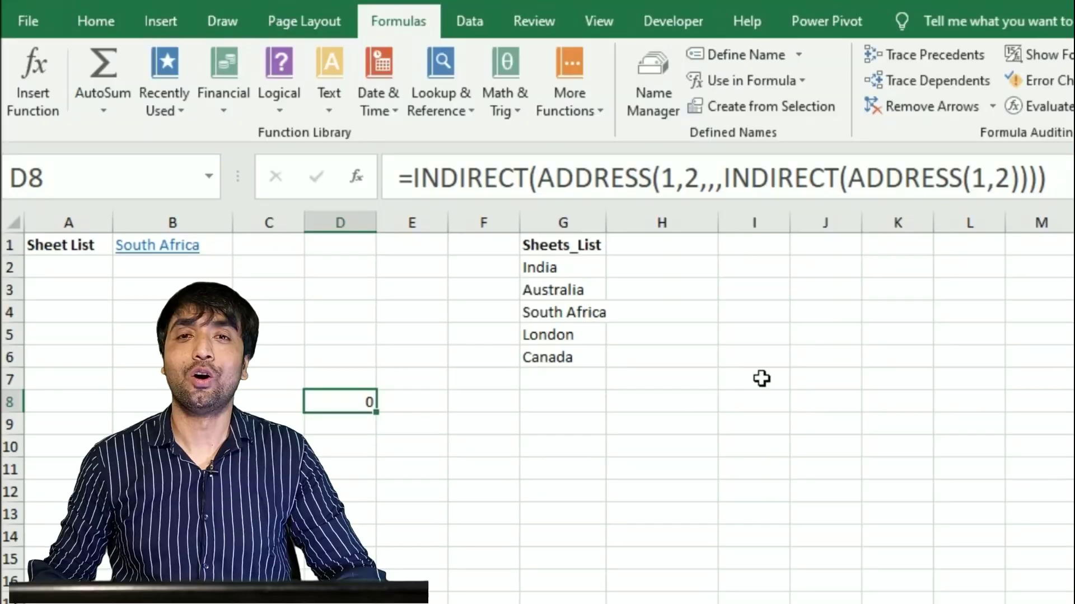
Copy the full formula text of cell D8 and leave the cell unchanged
left_click_drag(1044, 178, 399, 178)
key("ctrl+c")
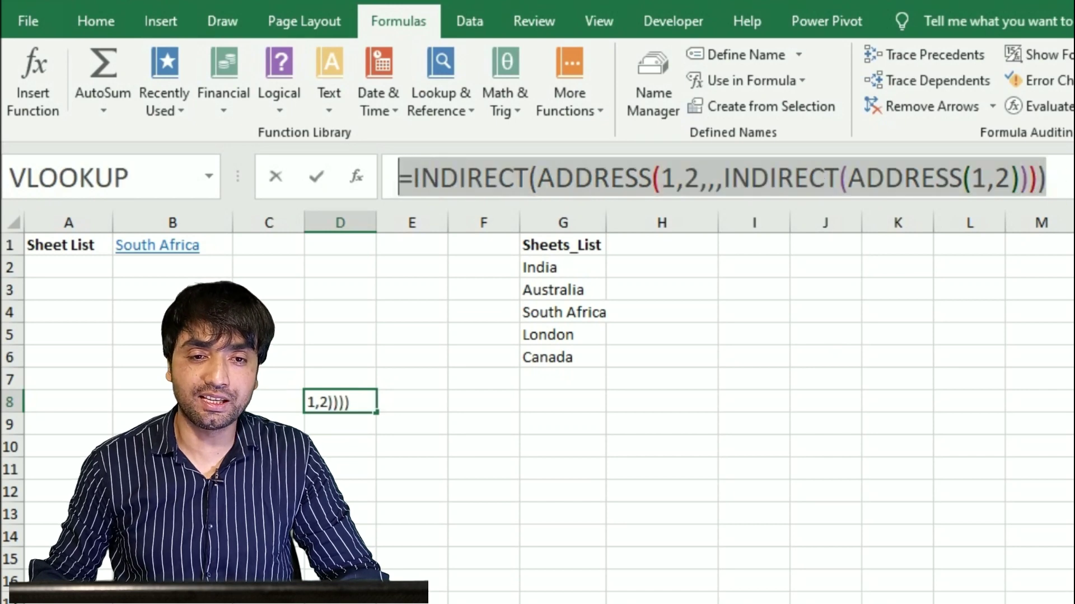
key("Escape")
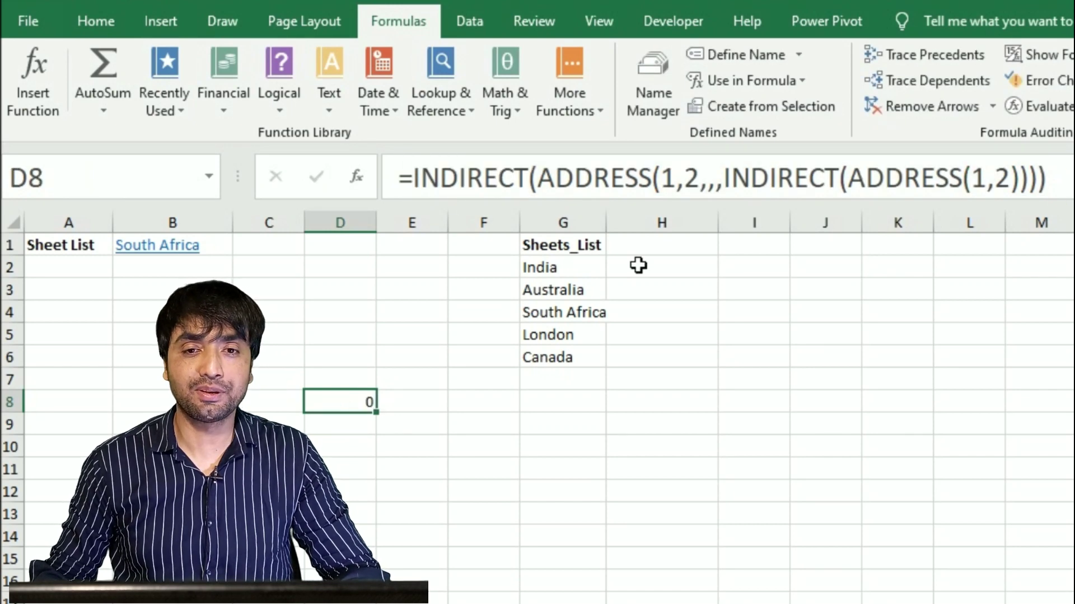
Redefine the name my_list to refer to the copied formula =INDIRECT(ADDRESS(1,2,,,INDIRECT(ADDRESS(1,2)))) and save the changed reference
left_click(649, 101)
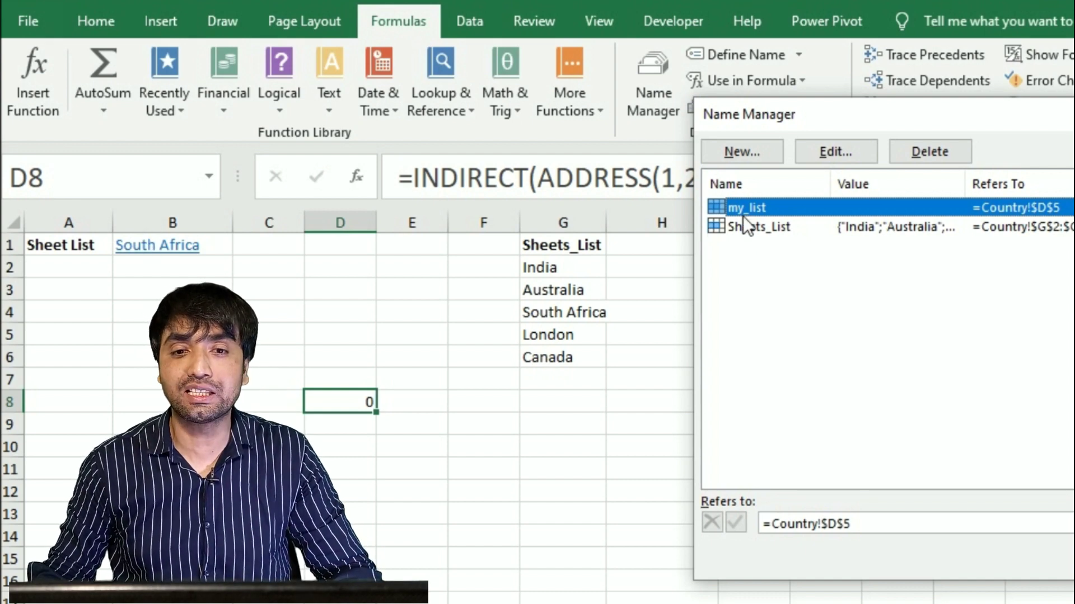
left_click(862, 524)
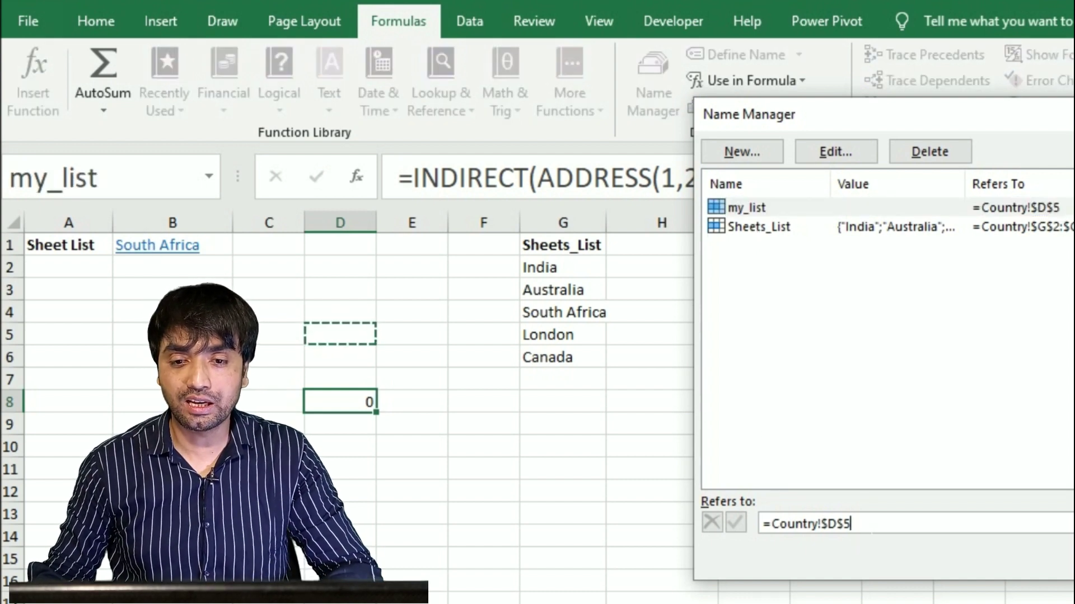
key("BackSpace")
key("BackSpace")
key("BackSpace")
key("BackSpace")
key("BackSpace")
key("BackSpace")
key("BackSpace")
key("BackSpace")
key("BackSpace")
key("BackSpace")
key("BackSpace")
key("BackSpace")
key("BackSpace")
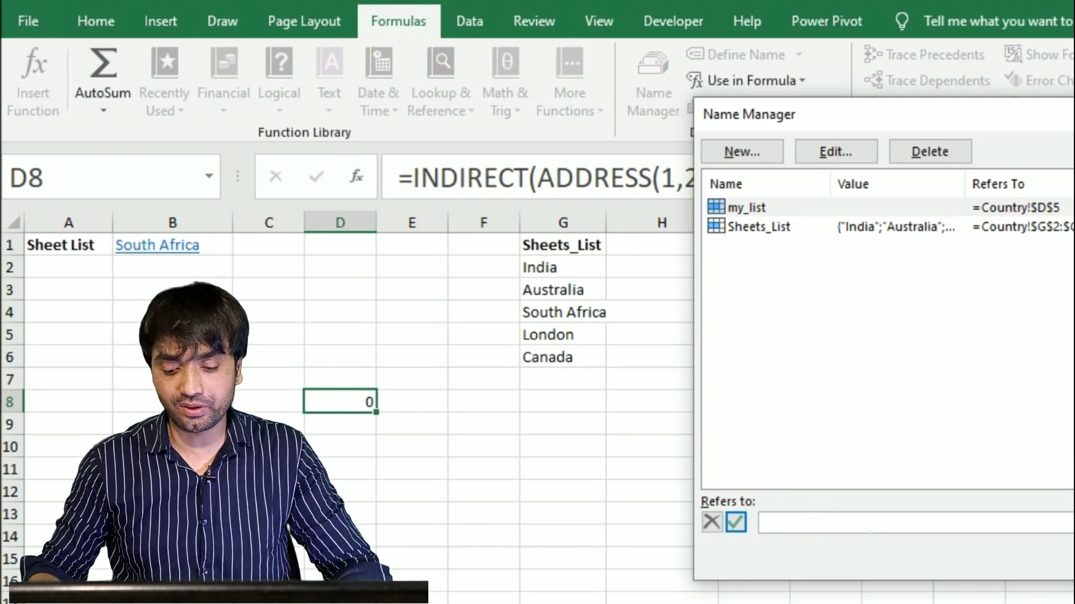
key("ctrl+v")
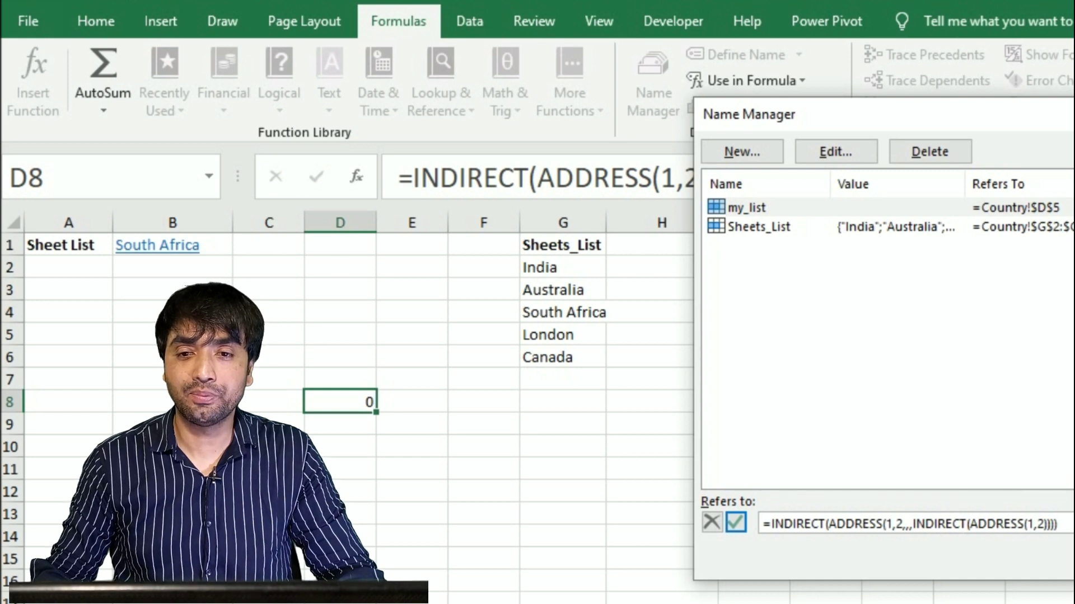
left_click(1072, 558)
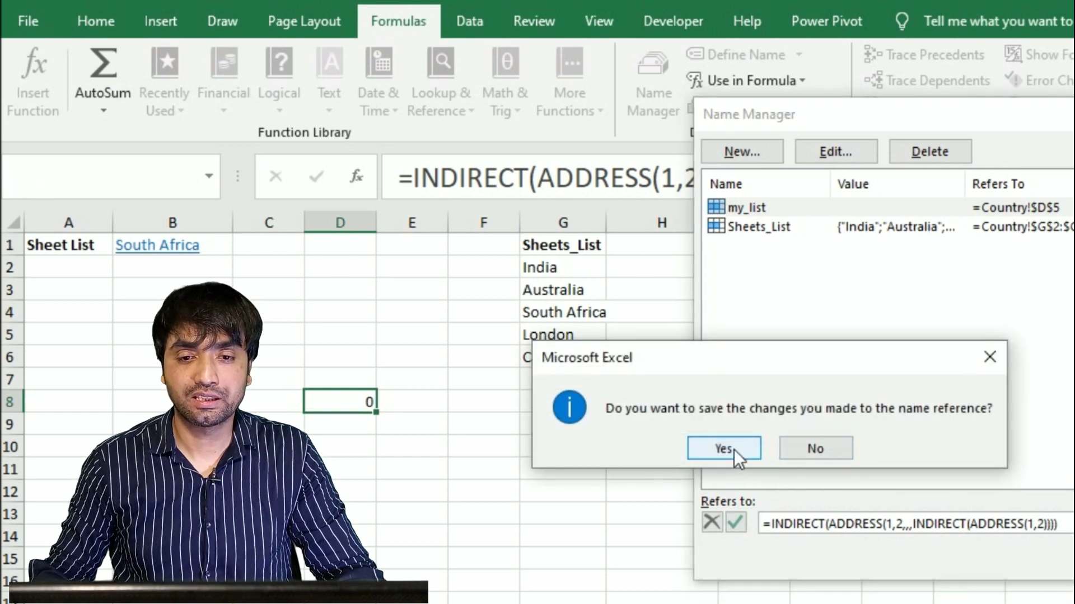
left_click(724, 449)
left_click(533, 489)
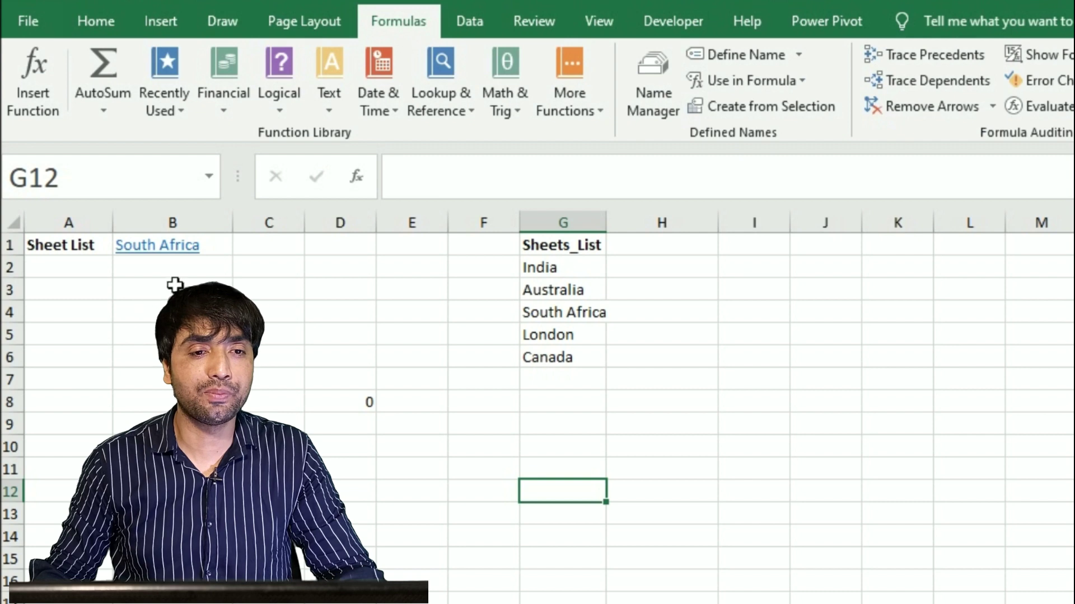
Choose India from cell B1's drop-down list and follow the cell's hyperlink to test the jump to that sheet
left_click(219, 250)
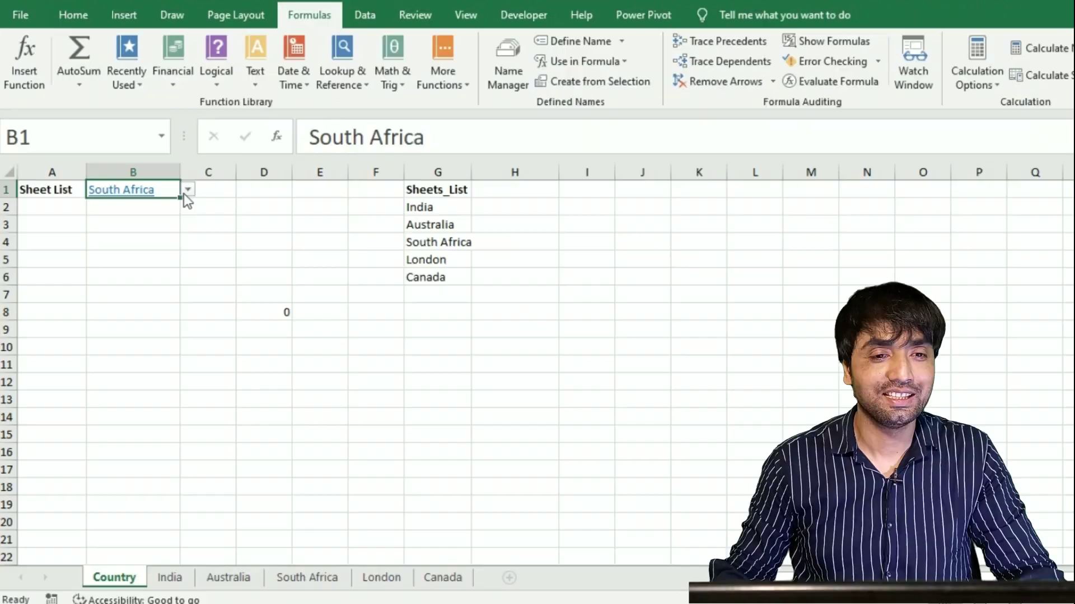
left_click(187, 190)
left_click(112, 207)
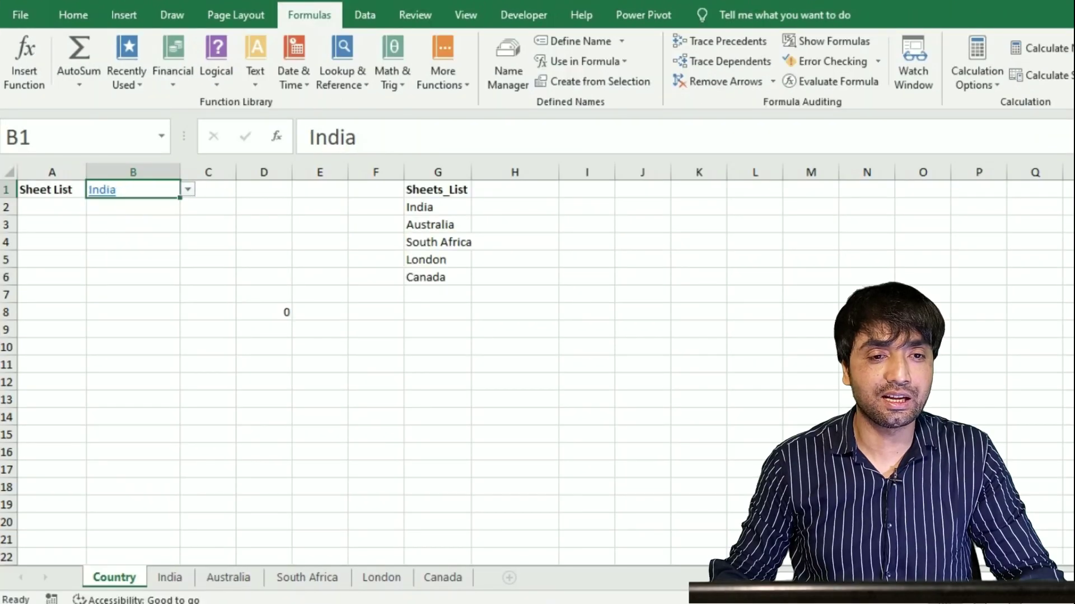
left_click(111, 199)
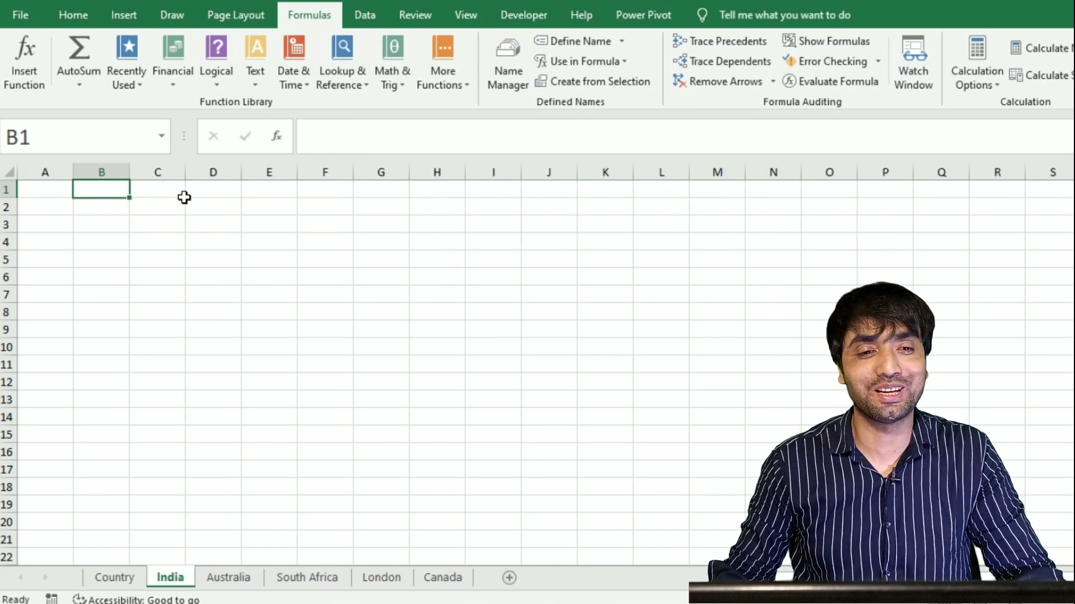
Return to the Country sheet, choose South Africa in cell B1's drop-down list and follow its hyperlink
left_click(114, 577)
left_click(188, 190)
left_click(117, 228)
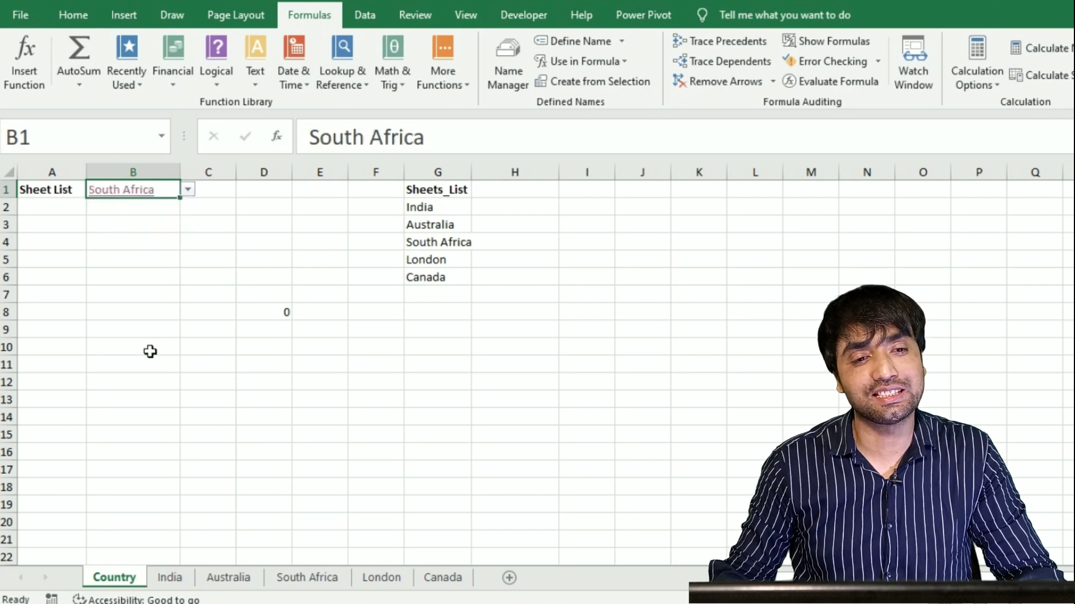
left_click(141, 193)
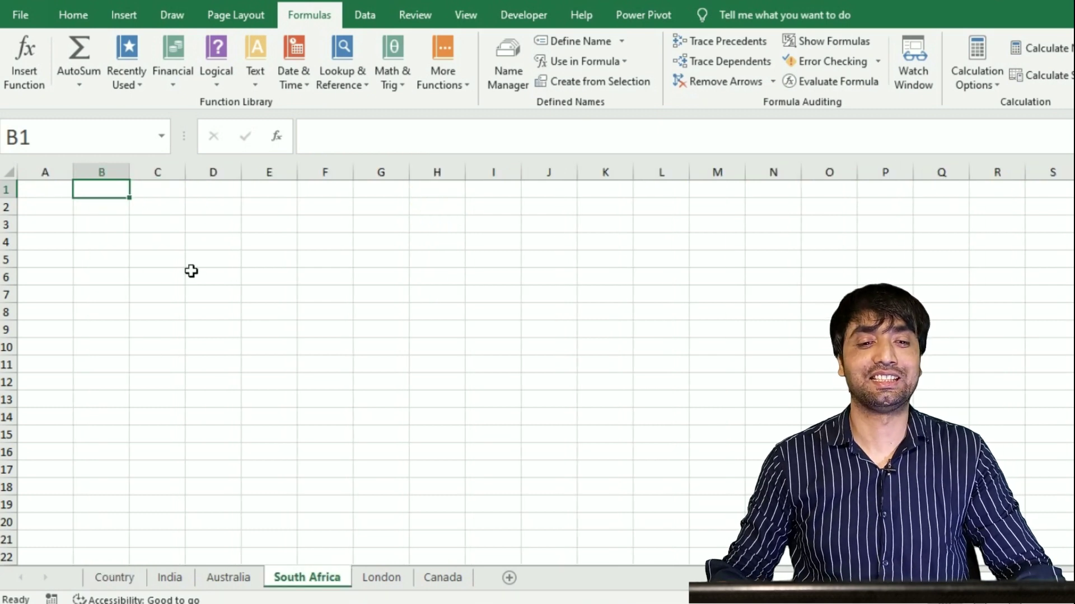